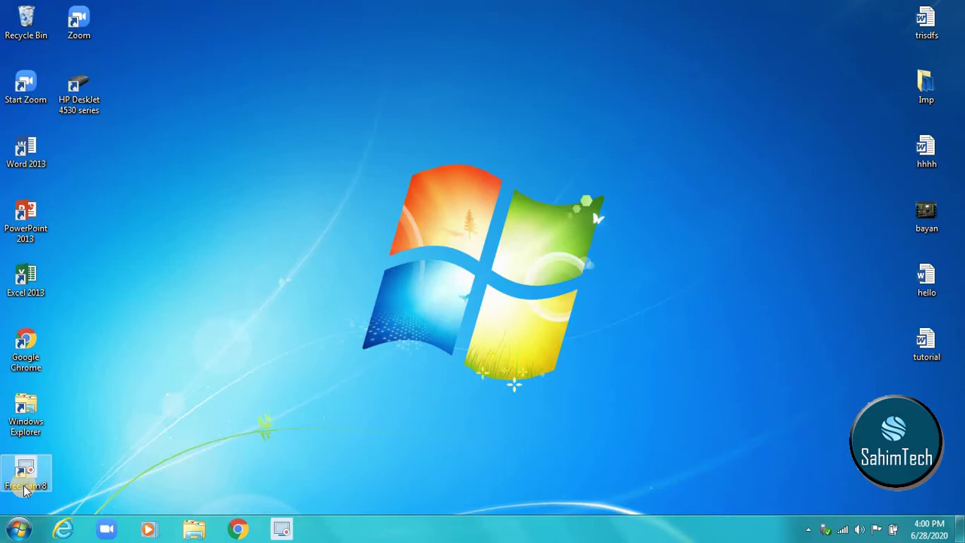
Step: Search the Start menu's programs box for 'Paint'
{"action": "left_click", "coordinate": [122, 323]}
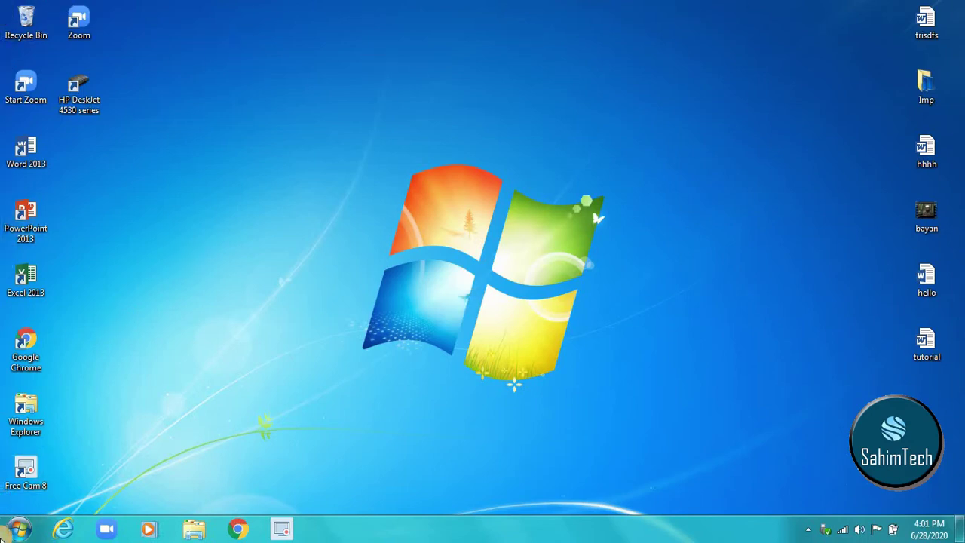
{"action": "left_click", "coordinate": [18, 530]}
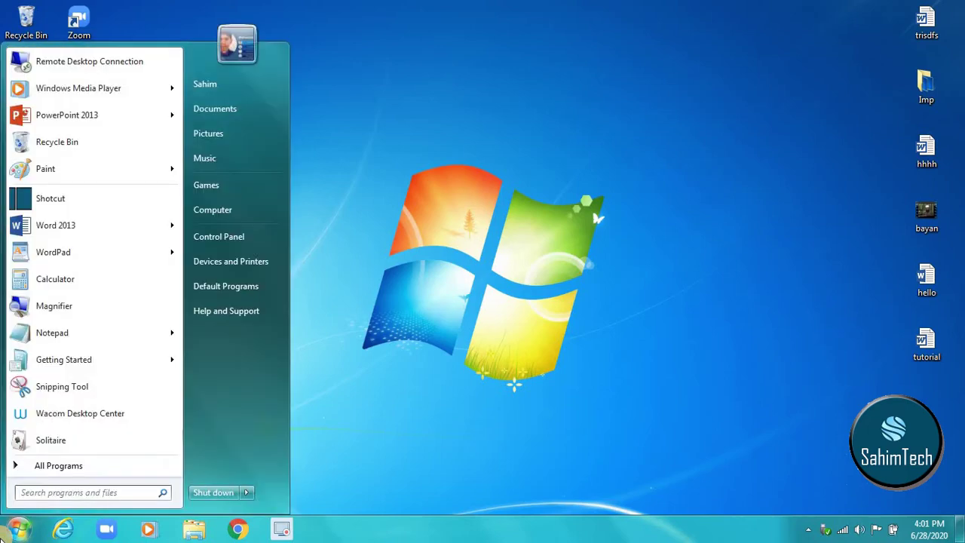
{"action": "left_click", "coordinate": [494, 367]}
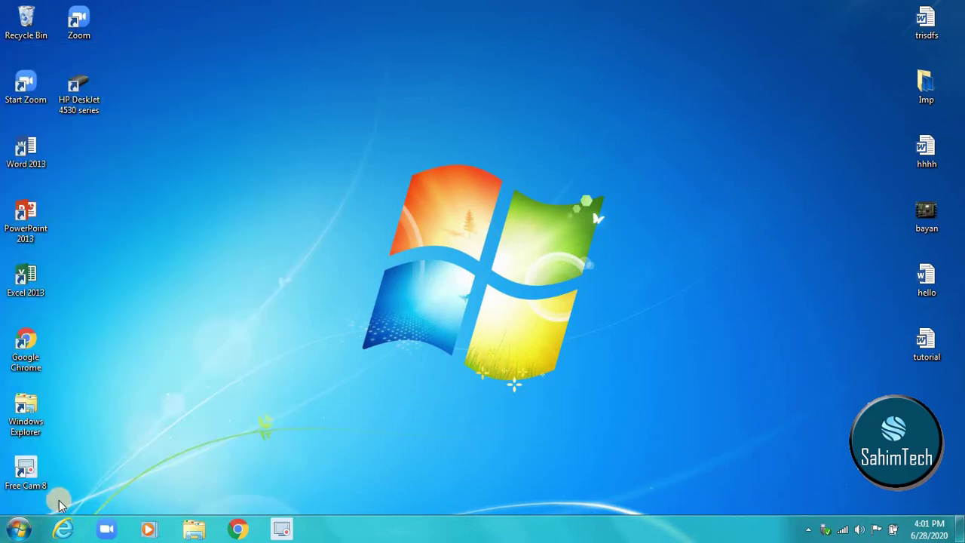
{"action": "left_click", "coordinate": [20, 529]}
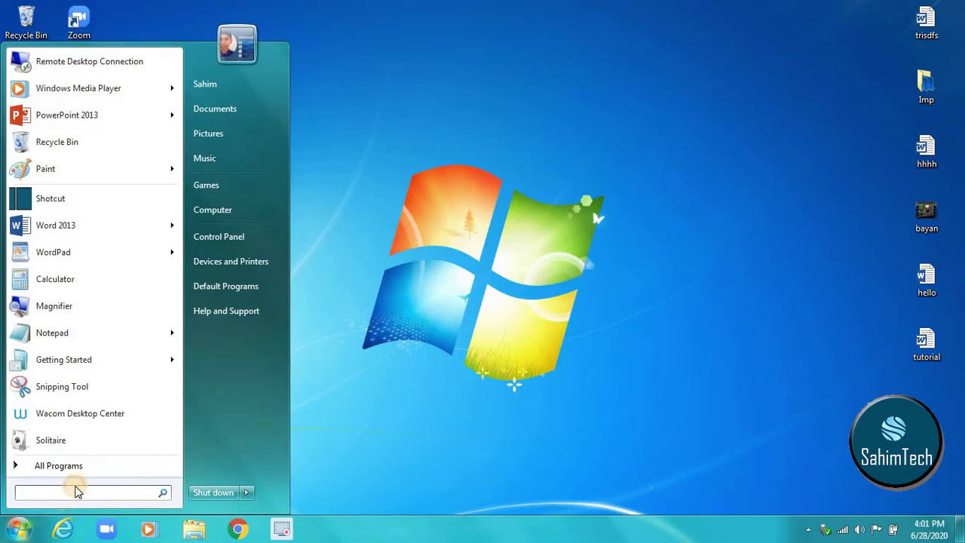
{"action": "type", "text": "PAINT"}
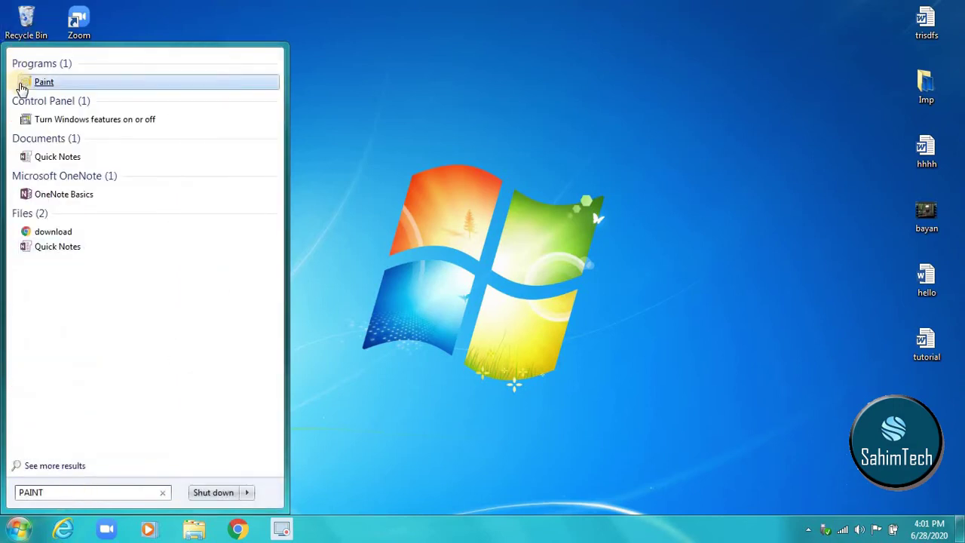
{"action": "left_click", "coordinate": [369, 138]}
{"action": "left_click", "coordinate": [20, 530]}
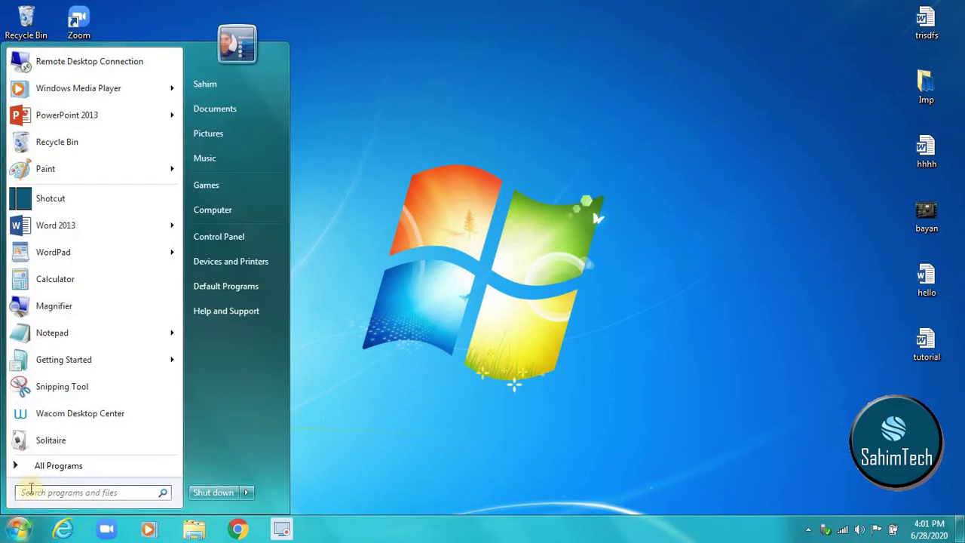
{"action": "left_click", "coordinate": [30, 490]}
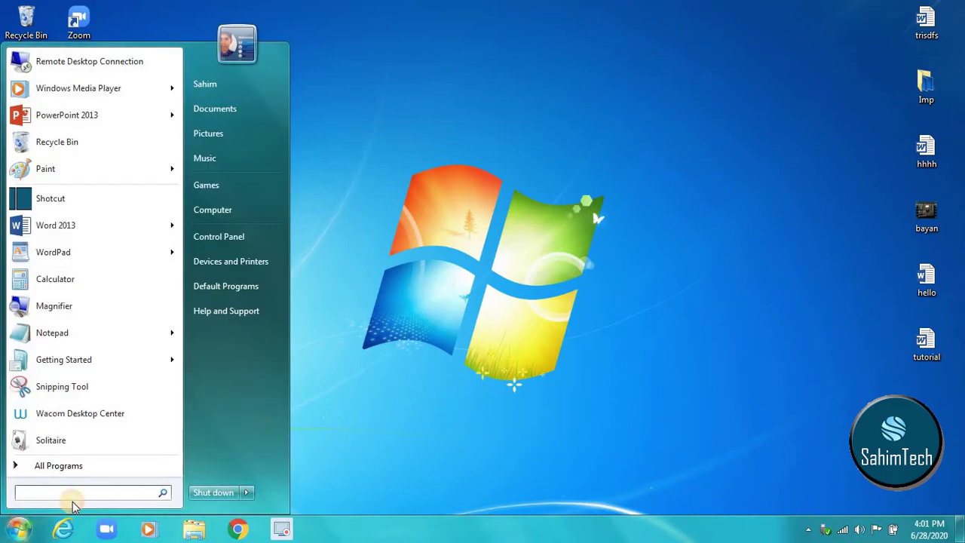
{"action": "type", "text": "Paint"}
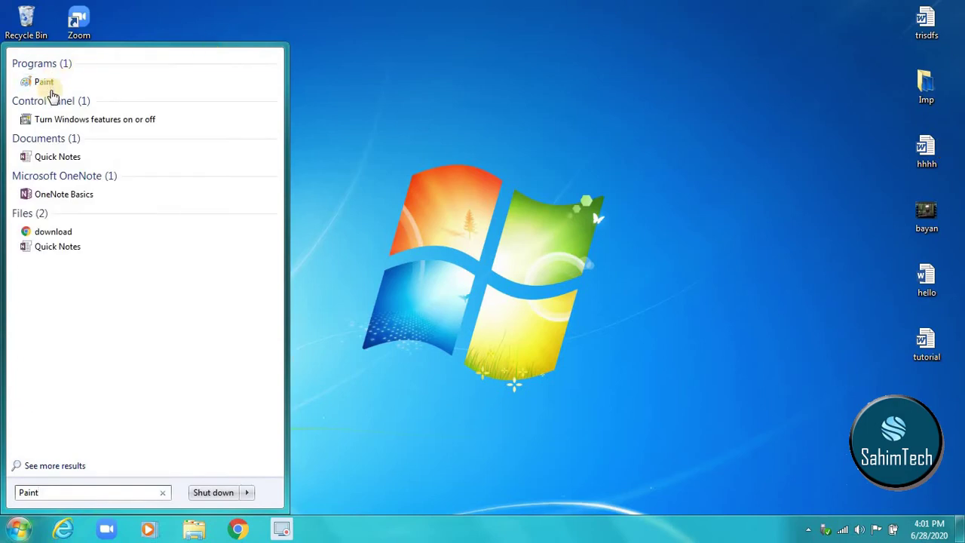
Step: Launch Paint from the search results and undo the stray brush dot with Ctrl+Z
{"action": "left_click", "coordinate": [47, 84]}
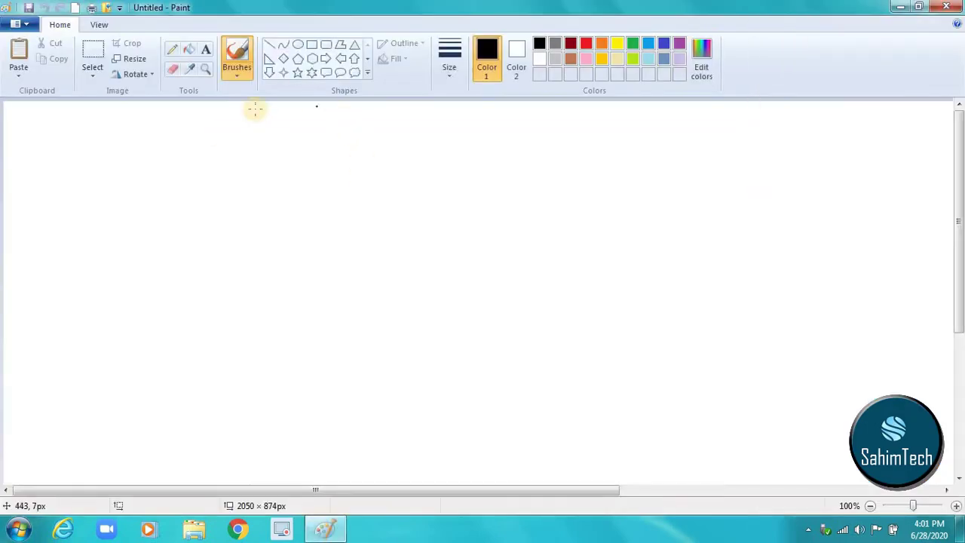
{"action": "mouse_move", "coordinate": [368, 8]}
{"action": "left_mouse_down"}
{"action": "mouse_move", "coordinate": [396, 123]}
{"action": "mouse_move", "coordinate": [397, 2]}
{"action": "left_mouse_up"}
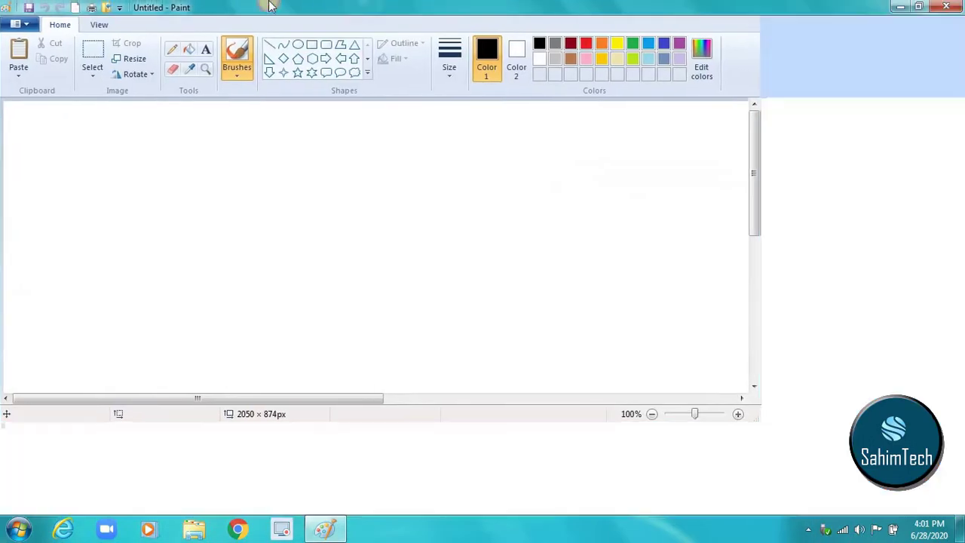
{"action": "left_click", "coordinate": [486, 321]}
{"action": "key", "text": "ctrl+z"}
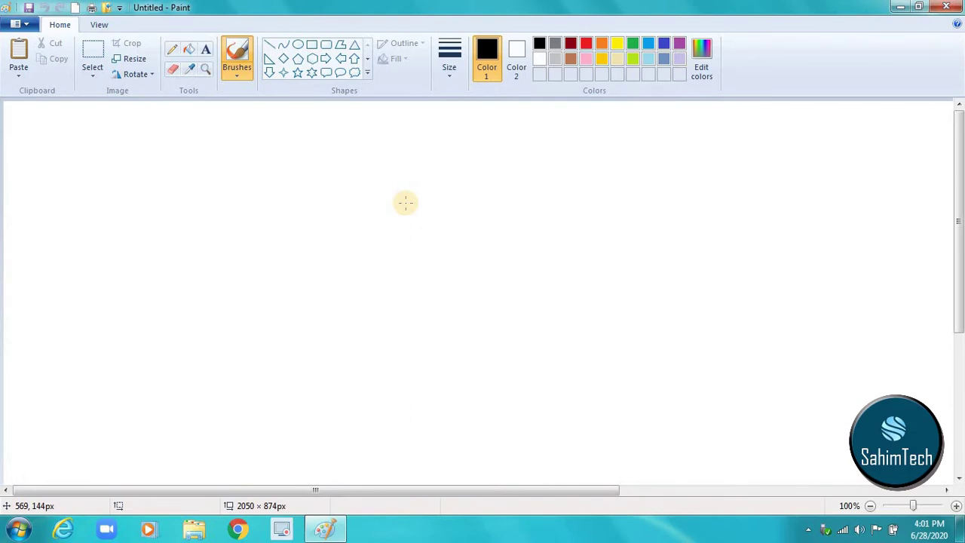
{"action": "left_click", "coordinate": [405, 202]}
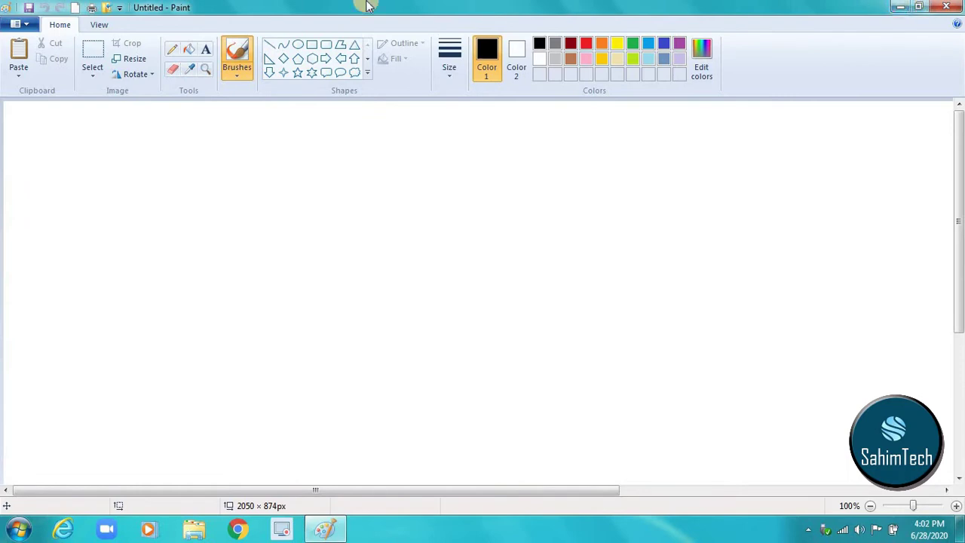
Step: Restore and re-maximize the Paint window so the blank Untitled canvas fills the screen
{"action": "double_click", "coordinate": [189, 6]}
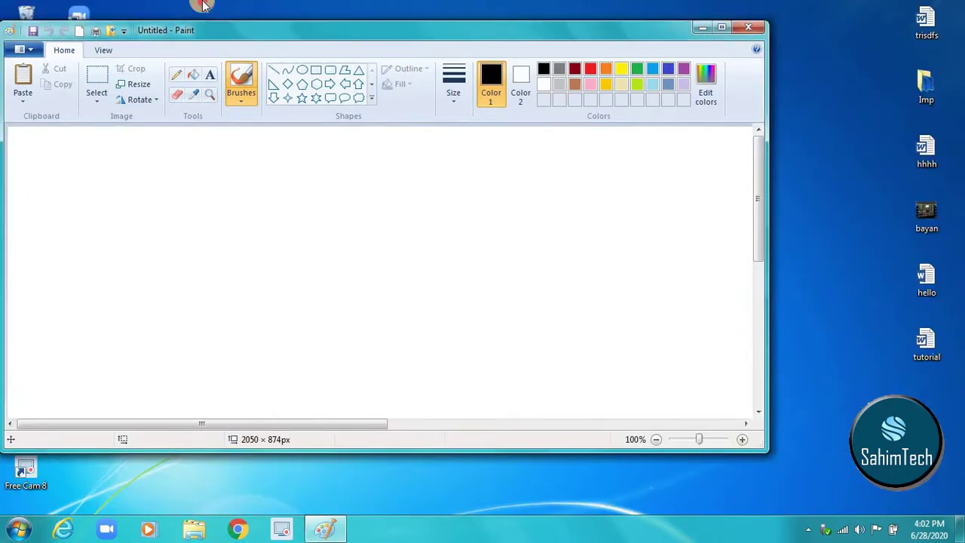
{"action": "double_click", "coordinate": [189, 26]}
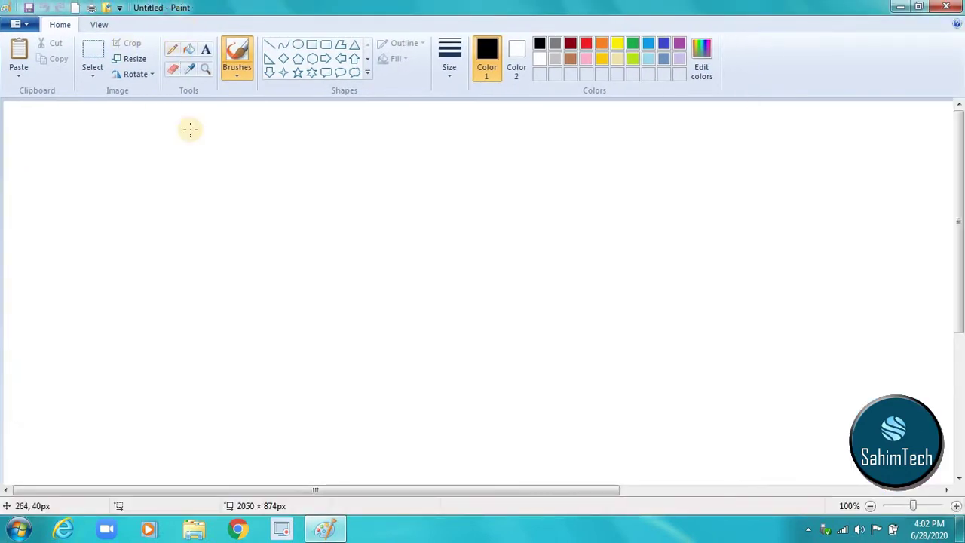
{"action": "double_click", "coordinate": [236, 7]}
{"action": "double_click", "coordinate": [119, 6]}
{"action": "left_click", "coordinate": [120, 7]}
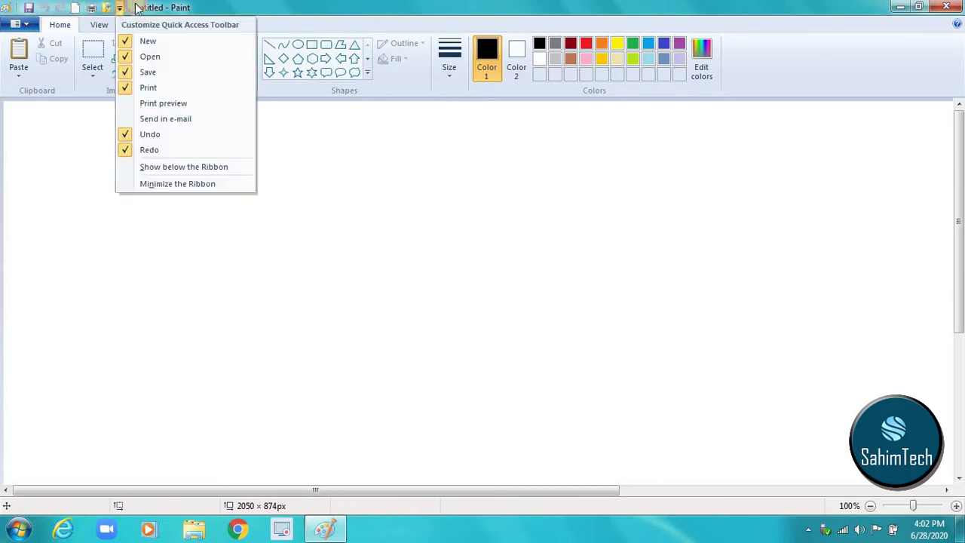
{"action": "left_click", "coordinate": [253, 6]}
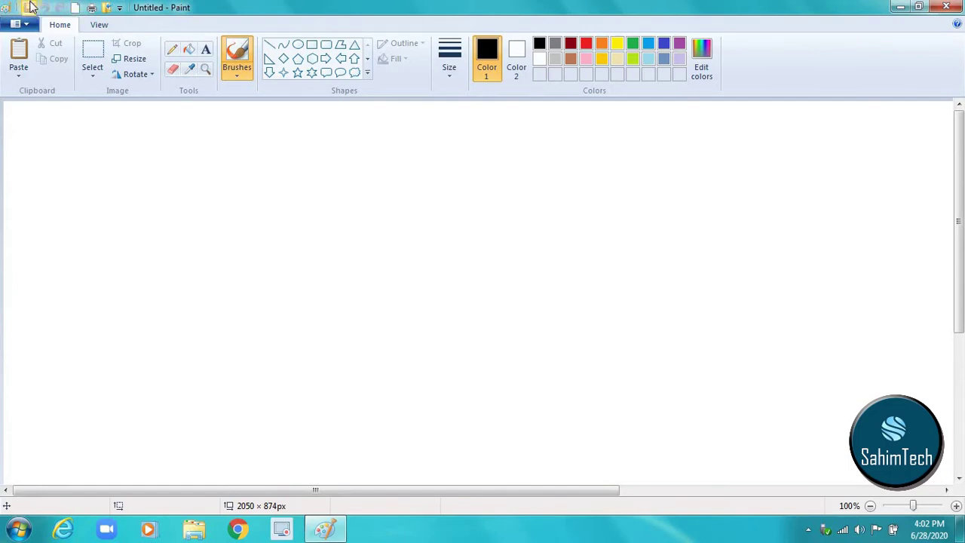
{"action": "left_click", "coordinate": [31, 7]}
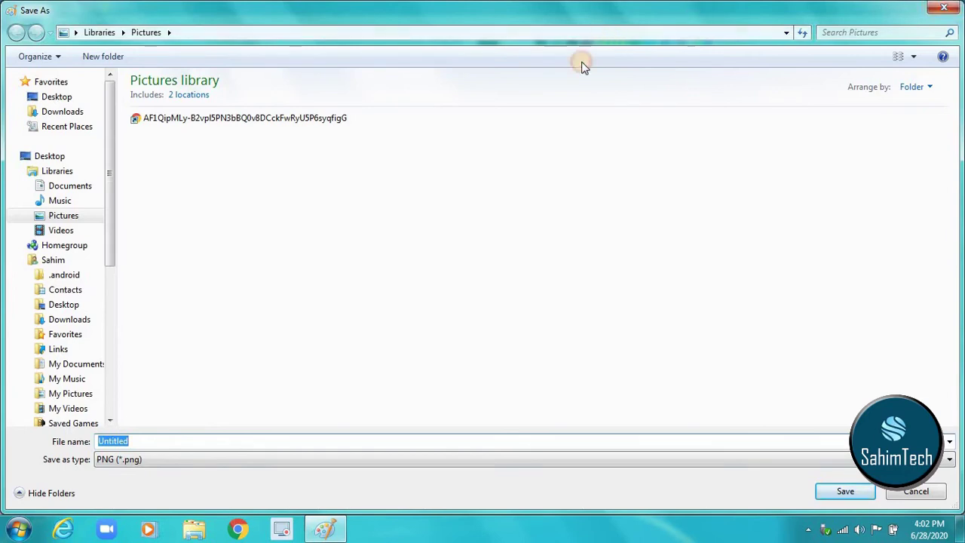
{"action": "left_click", "coordinate": [944, 7]}
{"action": "left_click", "coordinate": [27, 24]}
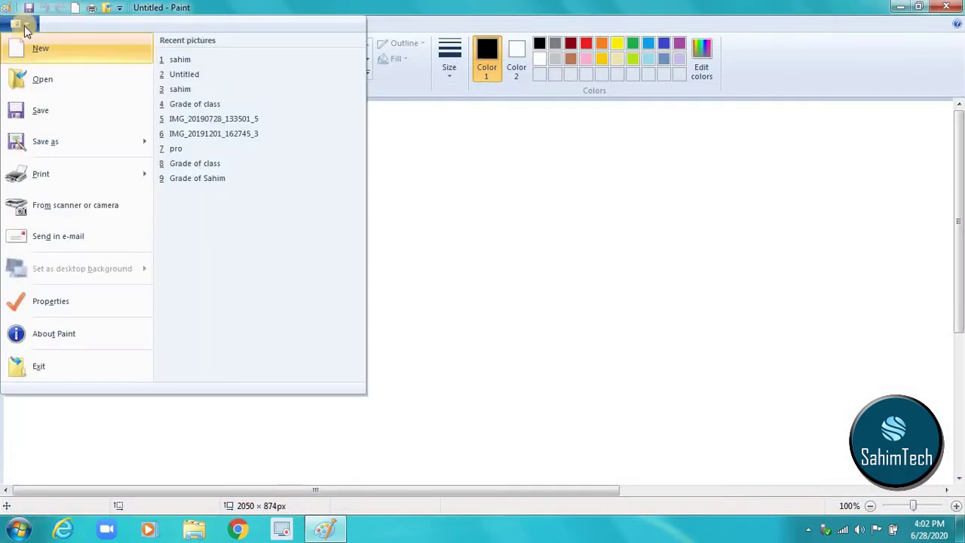
{"action": "left_click", "coordinate": [15, 23]}
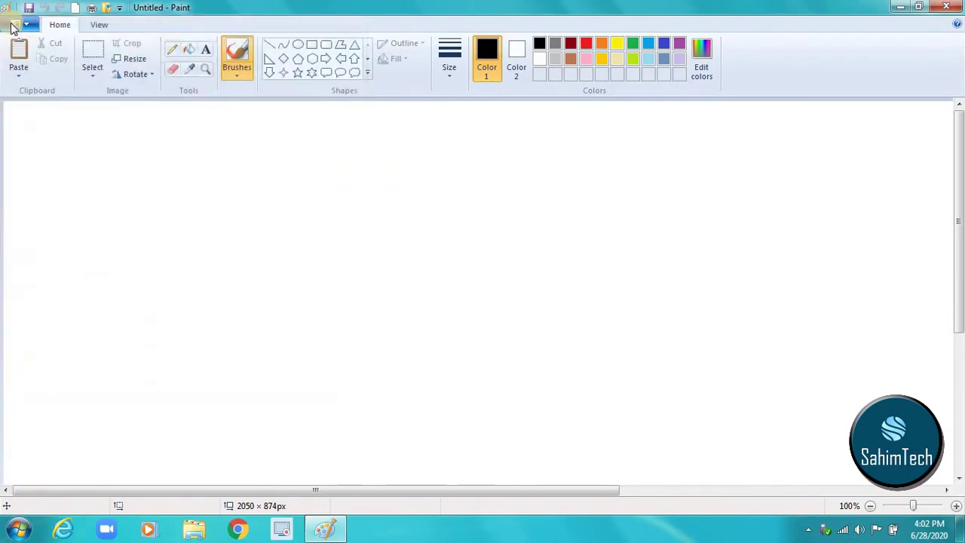
{"action": "left_click", "coordinate": [17, 529]}
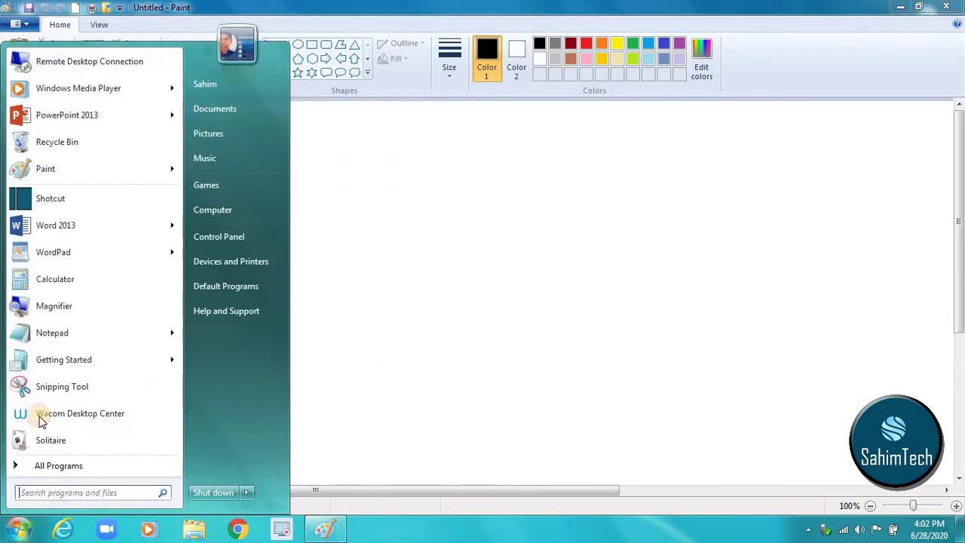
Step: Launch Magnifier from the Start menu and minimize its window
{"action": "left_click", "coordinate": [63, 308]}
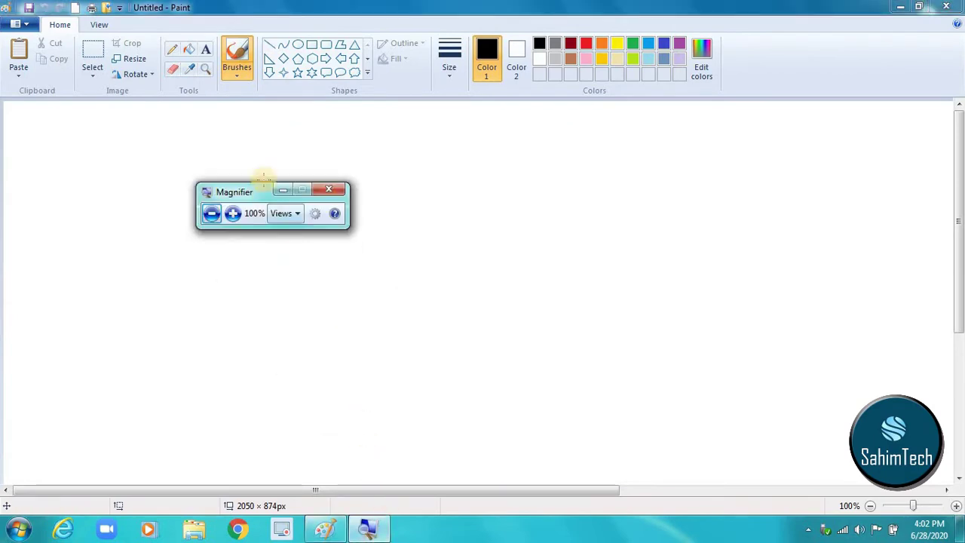
{"action": "left_click", "coordinate": [283, 189]}
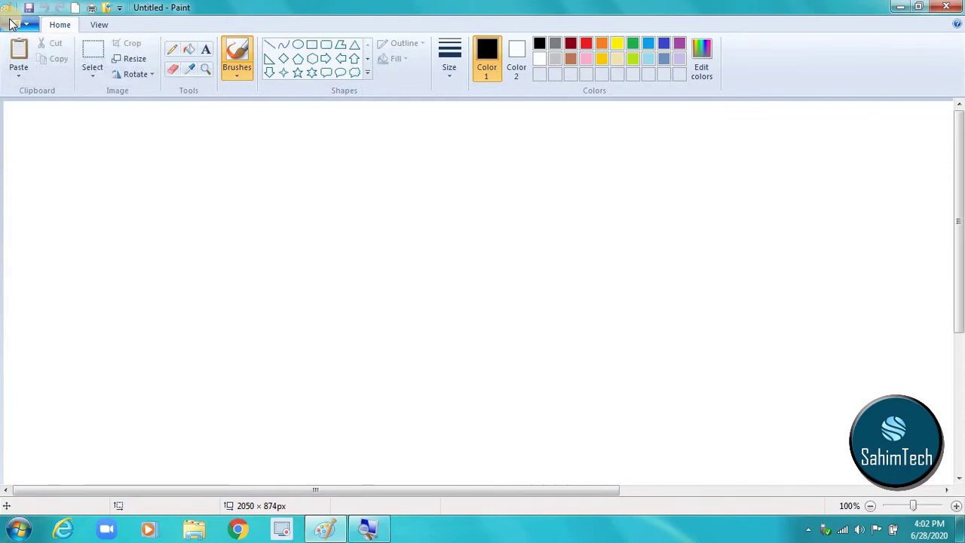
{"action": "key", "text": "alt"}
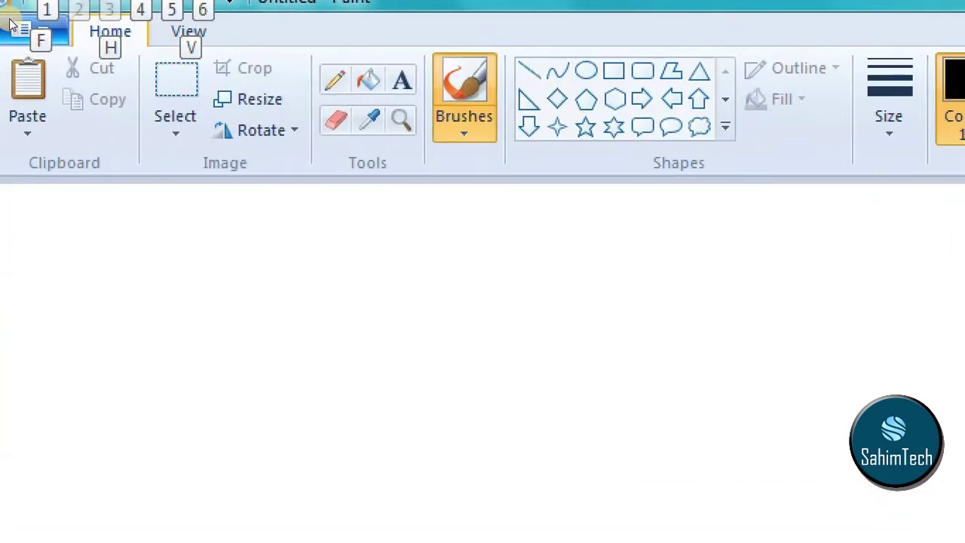
{"action": "key", "text": "f"}
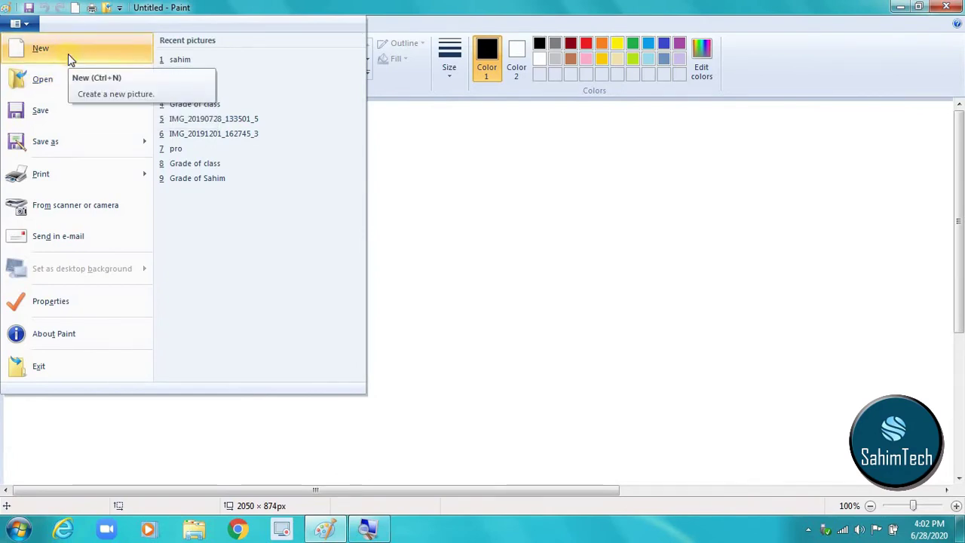
{"action": "key", "text": "Escape"}
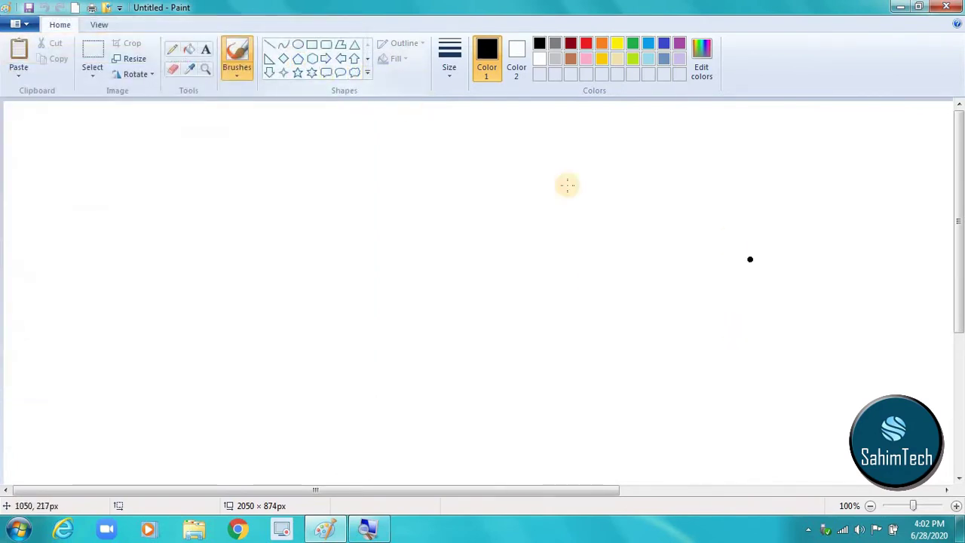
{"action": "key", "text": "super+Down"}
{"action": "key", "text": "super+Up"}
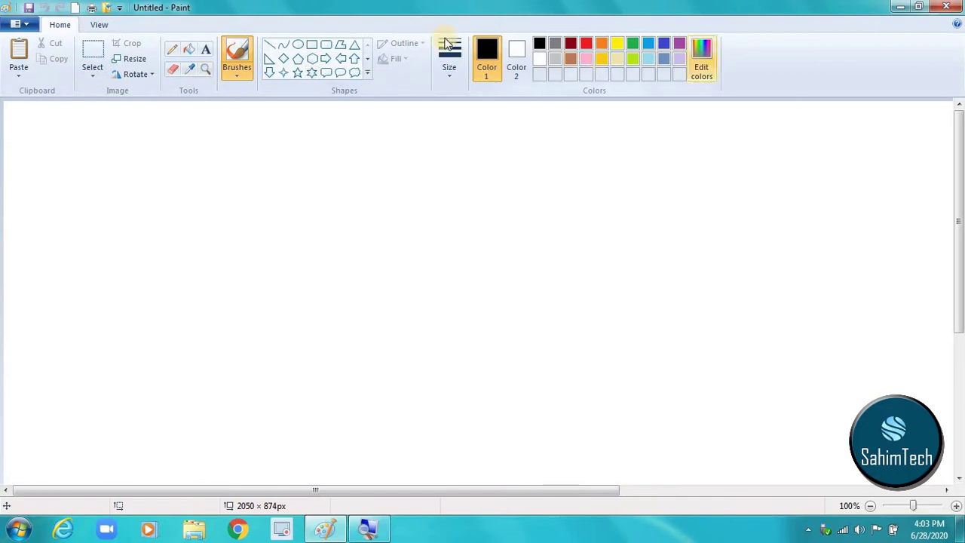
{"action": "left_click", "coordinate": [100, 24]}
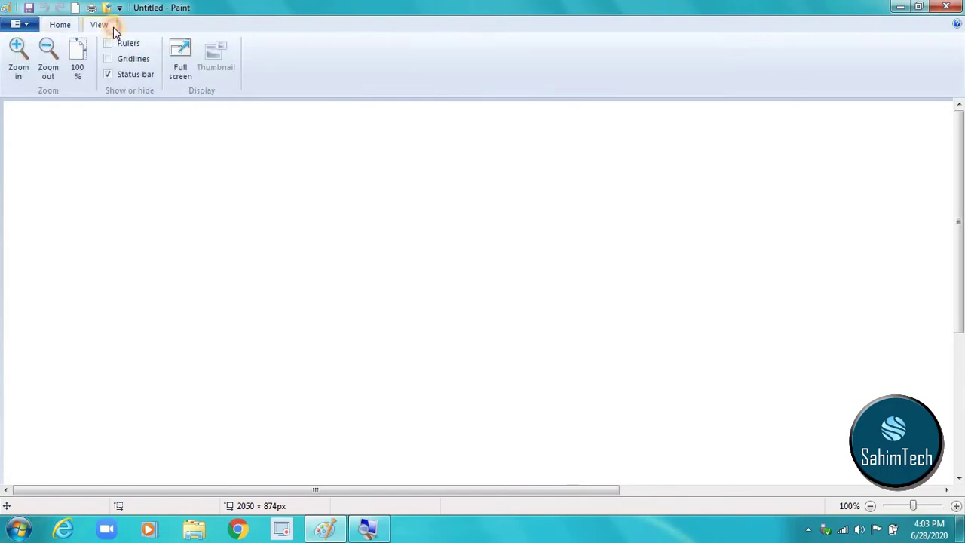
{"action": "left_click", "coordinate": [61, 25]}
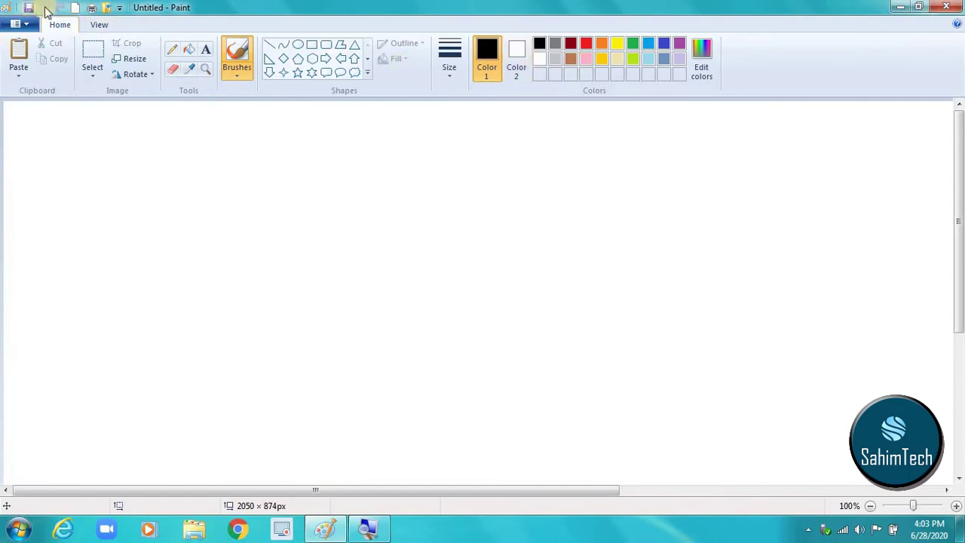
{"action": "left_click", "coordinate": [111, 23]}
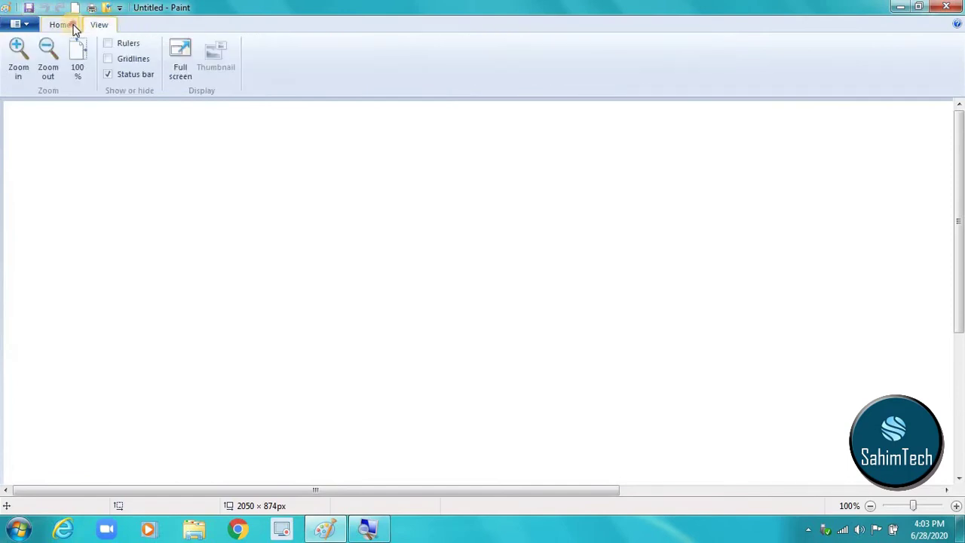
{"action": "left_click", "coordinate": [78, 26]}
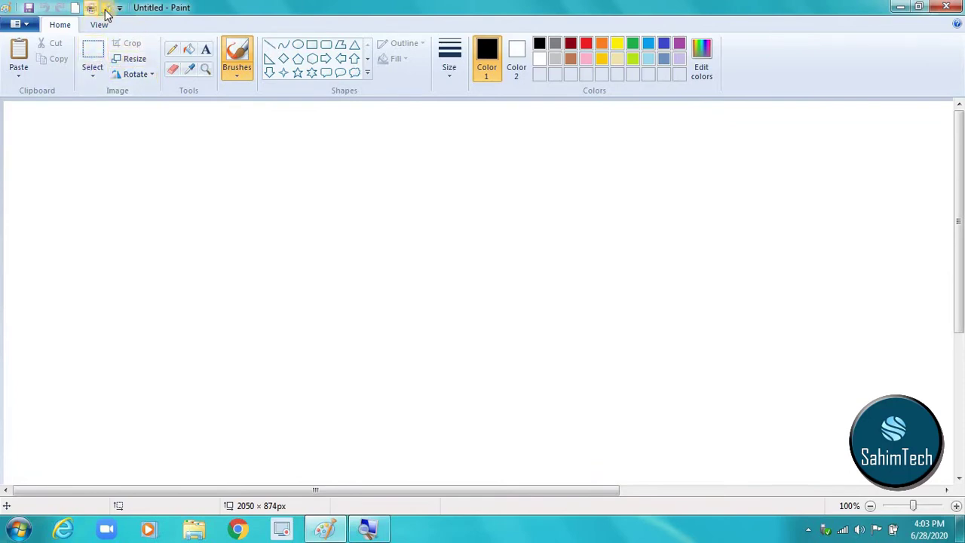
{"action": "left_click", "coordinate": [93, 76]}
{"action": "left_click", "coordinate": [261, 146]}
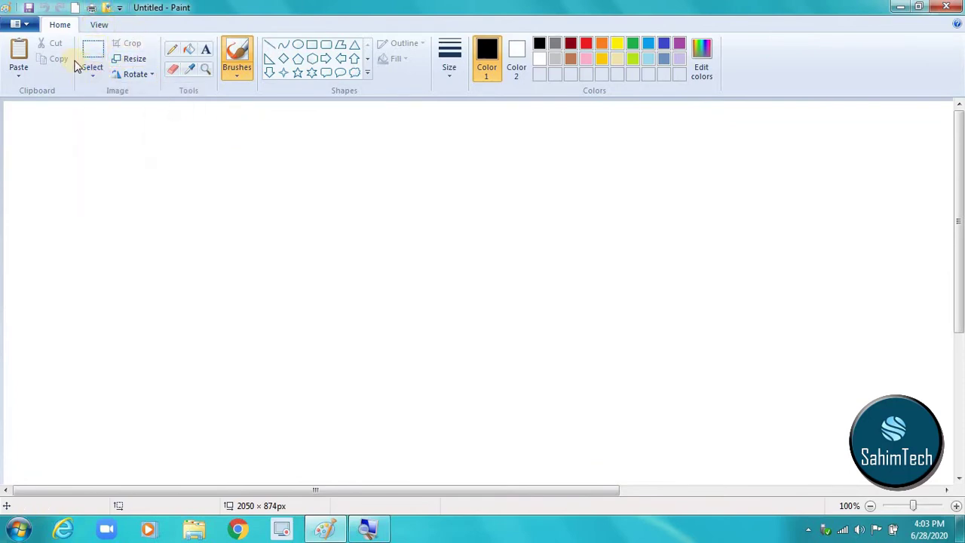
{"action": "left_click", "coordinate": [92, 58]}
{"action": "mouse_move", "coordinate": [113, 146]}
{"action": "left_mouse_down"}
{"action": "mouse_move", "coordinate": [209, 235]}
{"action": "mouse_move", "coordinate": [367, 339]}
{"action": "left_mouse_up"}
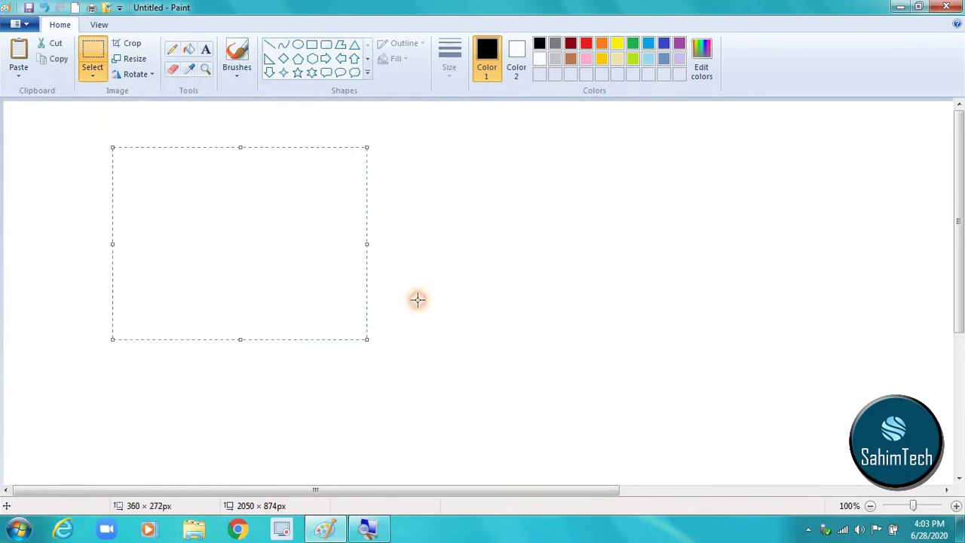
{"action": "left_click_drag", "start_coordinate": [459, 217], "coordinate": [567, 341]}
{"action": "left_click_drag", "start_coordinate": [333, 214], "coordinate": [383, 291]}
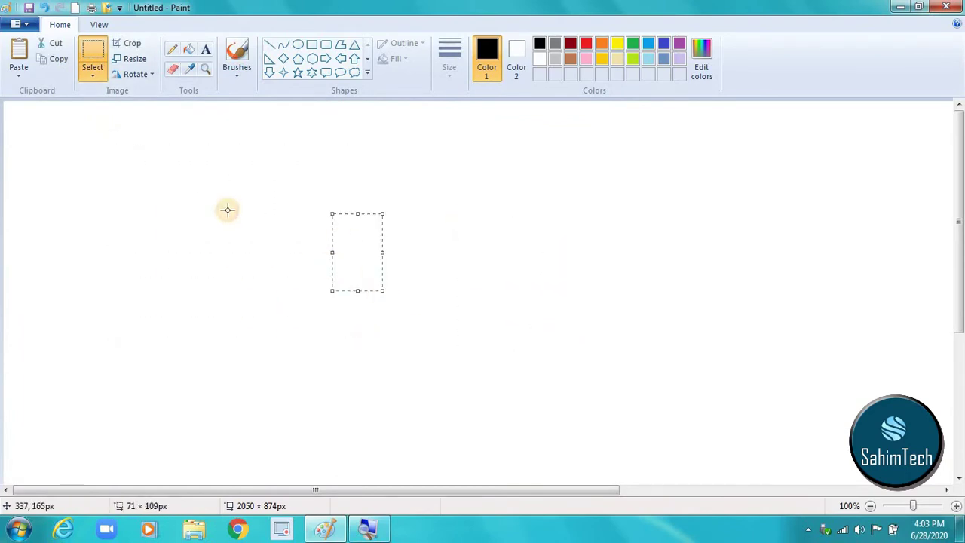
{"action": "left_click_drag", "start_coordinate": [259, 237], "coordinate": [322, 257]}
{"action": "left_click", "coordinate": [267, 136]}
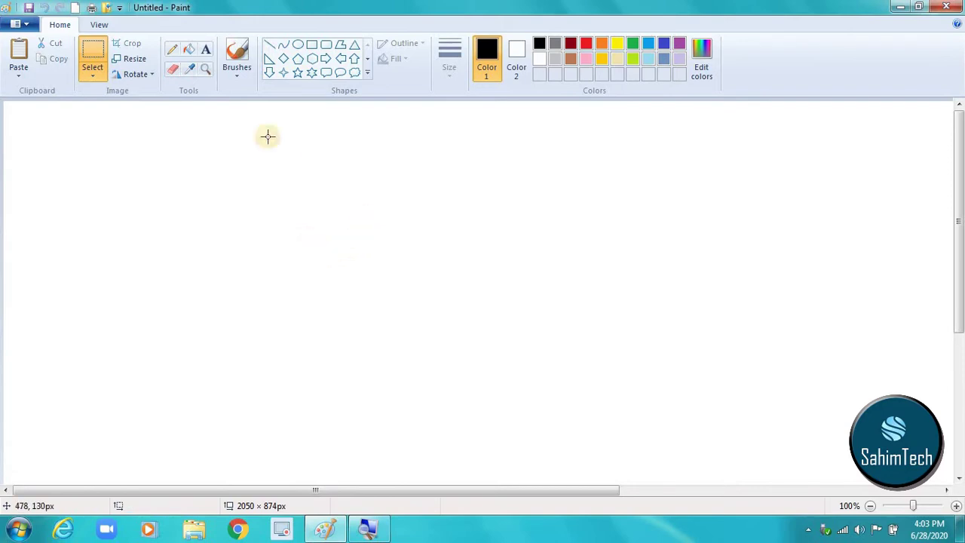
{"action": "left_click", "coordinate": [134, 59]}
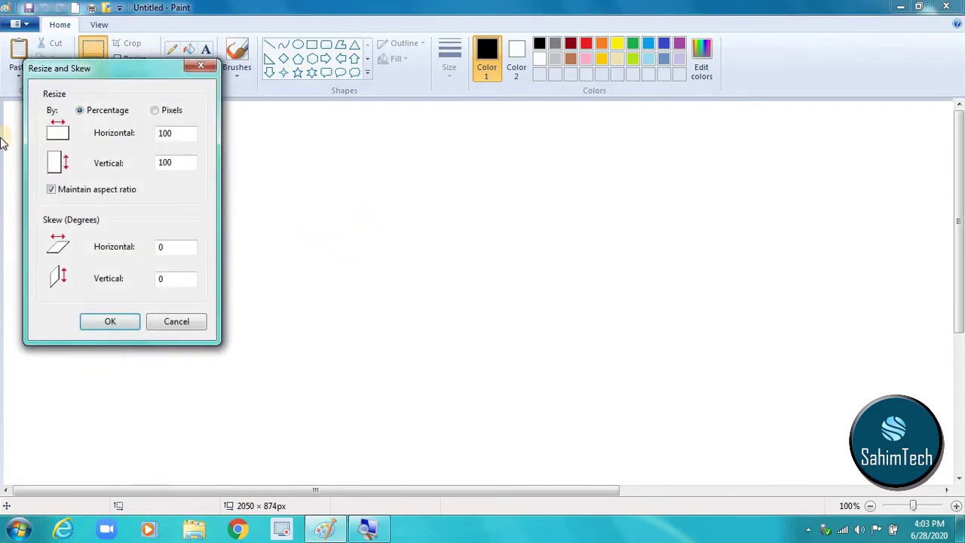
{"action": "left_click", "coordinate": [183, 326]}
{"action": "left_click", "coordinate": [135, 75]}
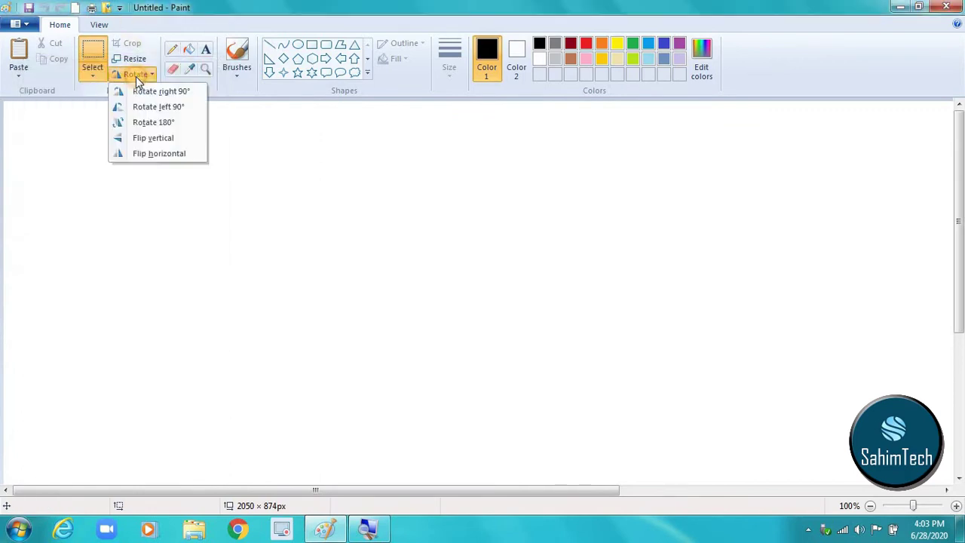
{"action": "left_click", "coordinate": [231, 95]}
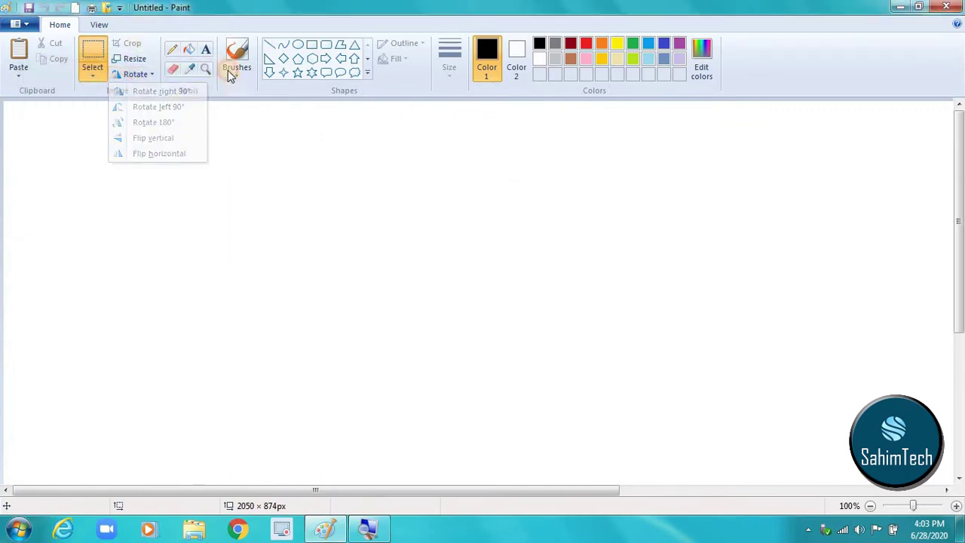
{"action": "left_click", "coordinate": [173, 50]}
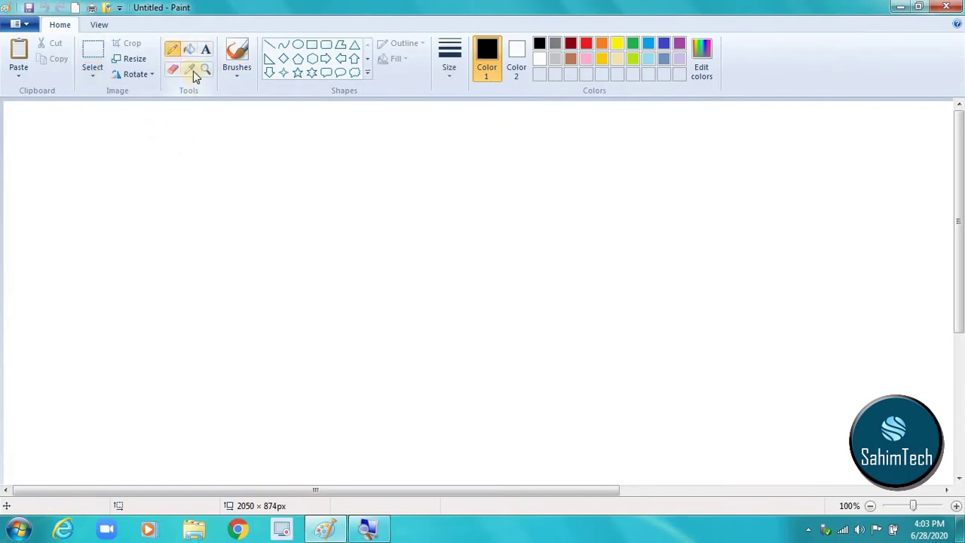
{"action": "left_click", "coordinate": [189, 51]}
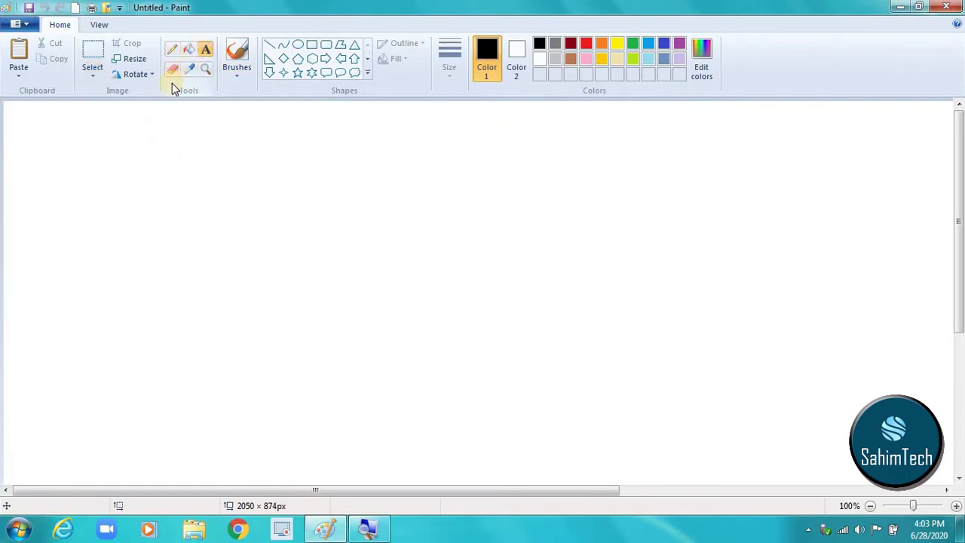
{"action": "left_click", "coordinate": [173, 70]}
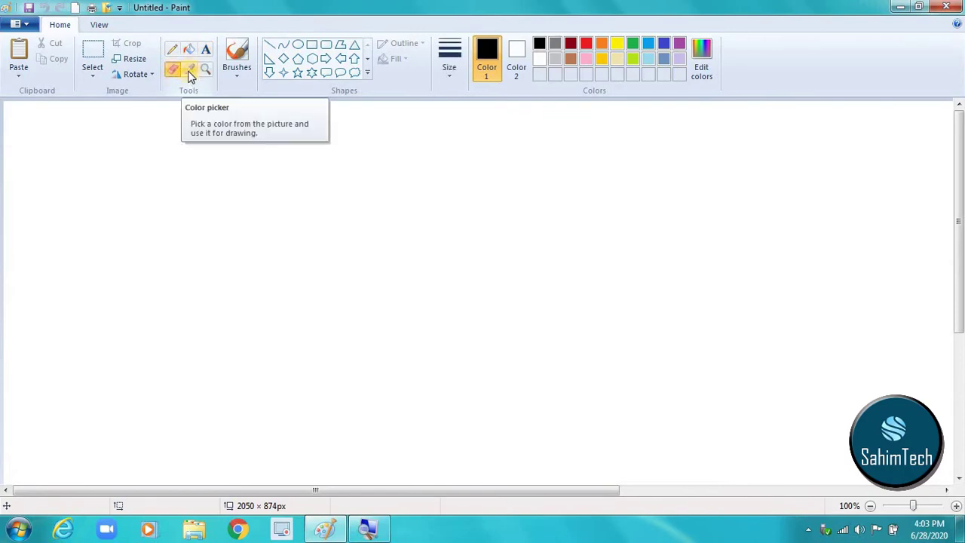
{"action": "left_click", "coordinate": [367, 528]}
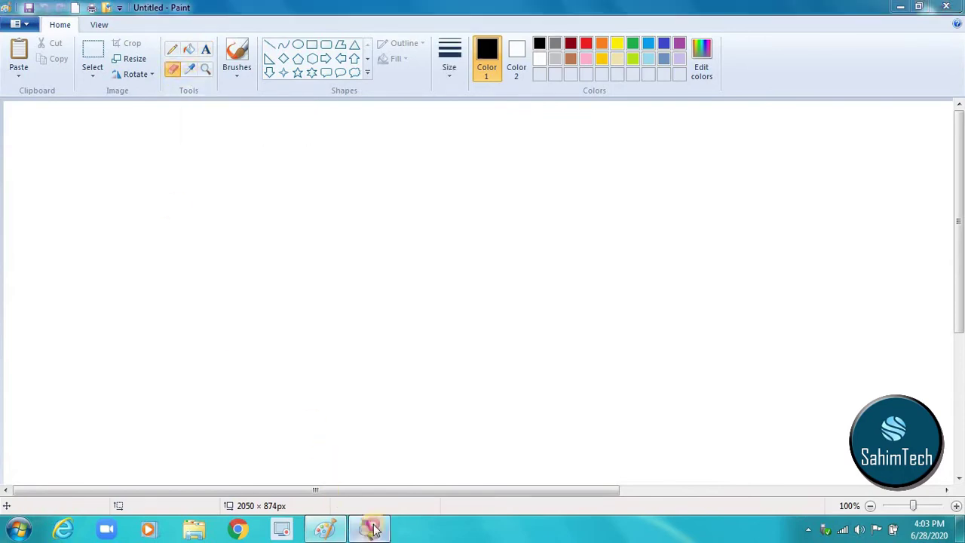
{"action": "left_click", "coordinate": [280, 190]}
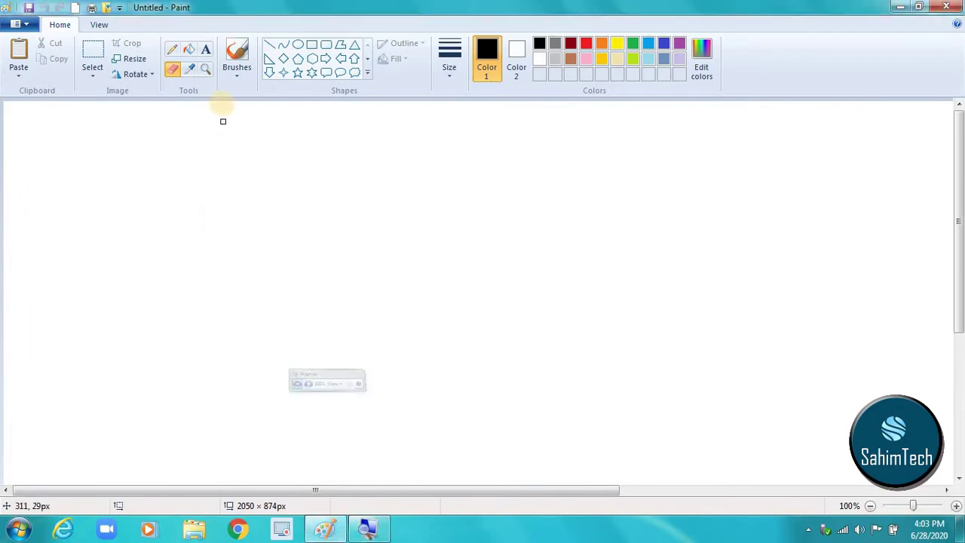
{"action": "key", "text": "super+plus"}
{"action": "key", "text": "super+plus"}
{"action": "key", "text": "super+plus"}
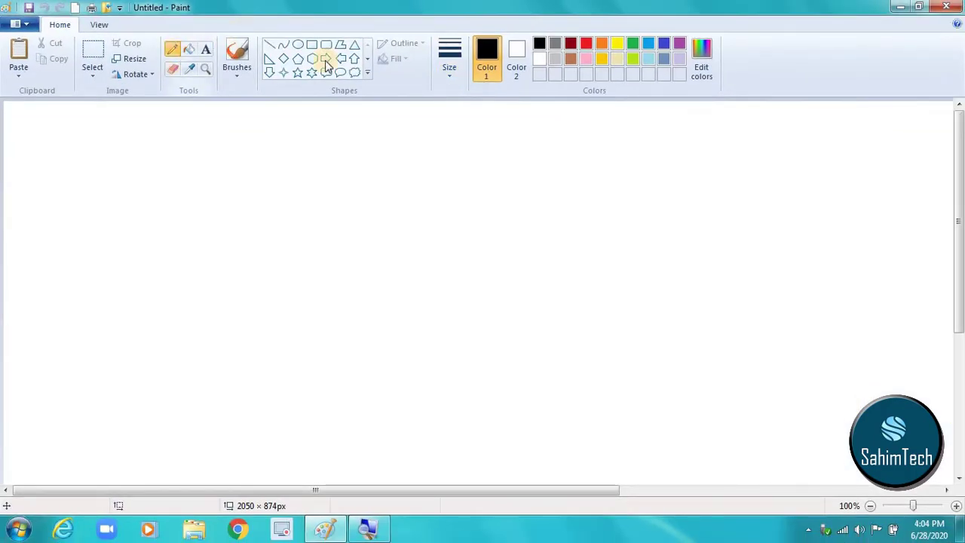
Step: Trial-fill the canvas with black, red, gold and light blue, then undo back to white
{"action": "left_click", "coordinate": [440, 60]}
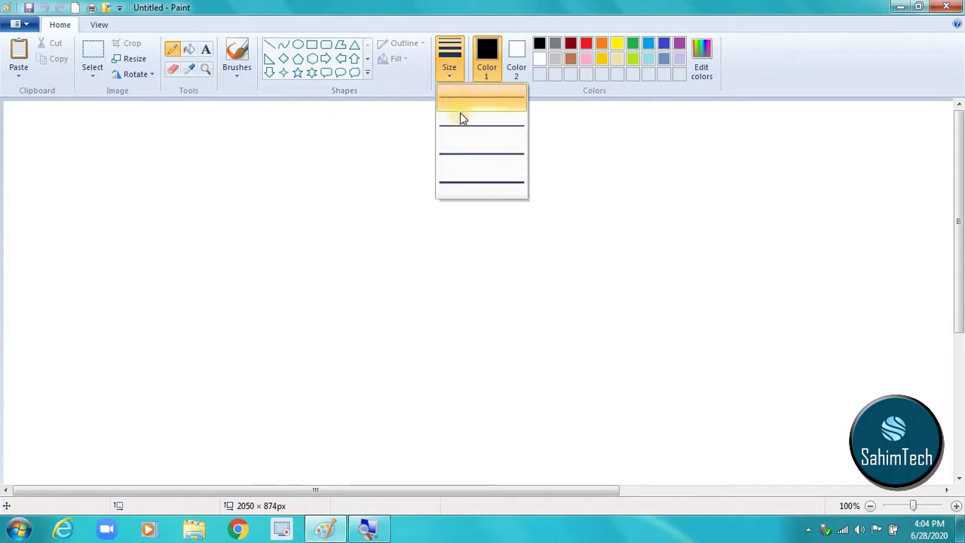
{"action": "left_click", "coordinate": [476, 178]}
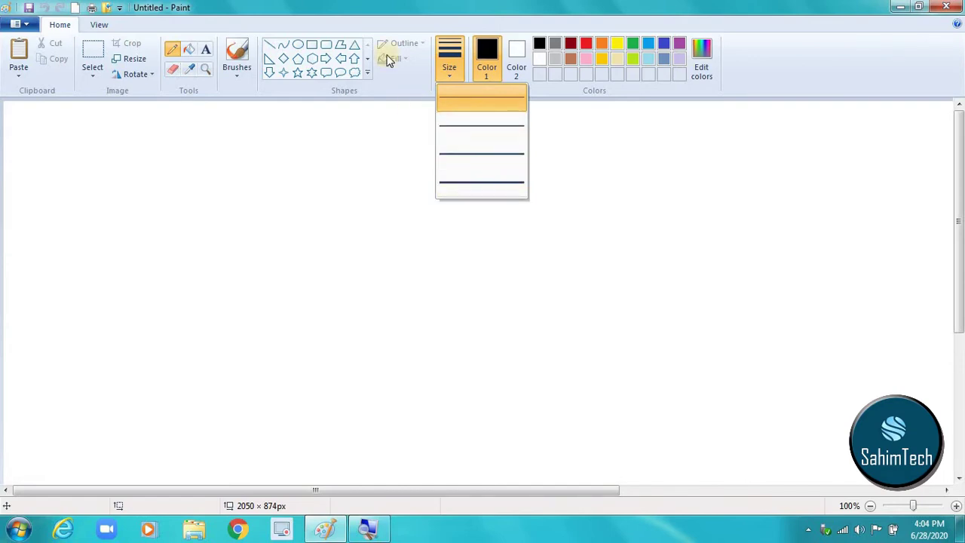
{"action": "left_click", "coordinate": [189, 51]}
{"action": "left_click", "coordinate": [434, 300]}
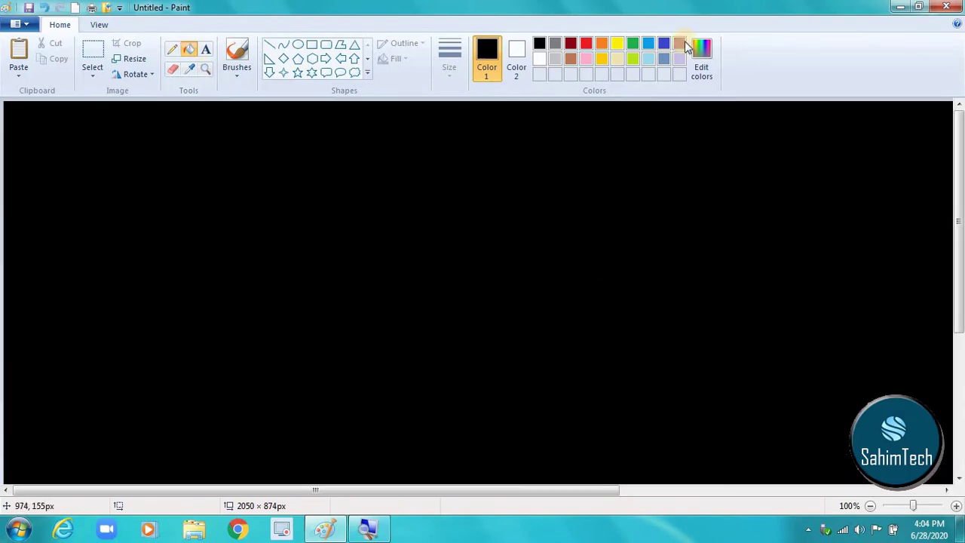
{"action": "left_click", "coordinate": [586, 43]}
{"action": "left_click", "coordinate": [608, 158]}
{"action": "left_click", "coordinate": [601, 59]}
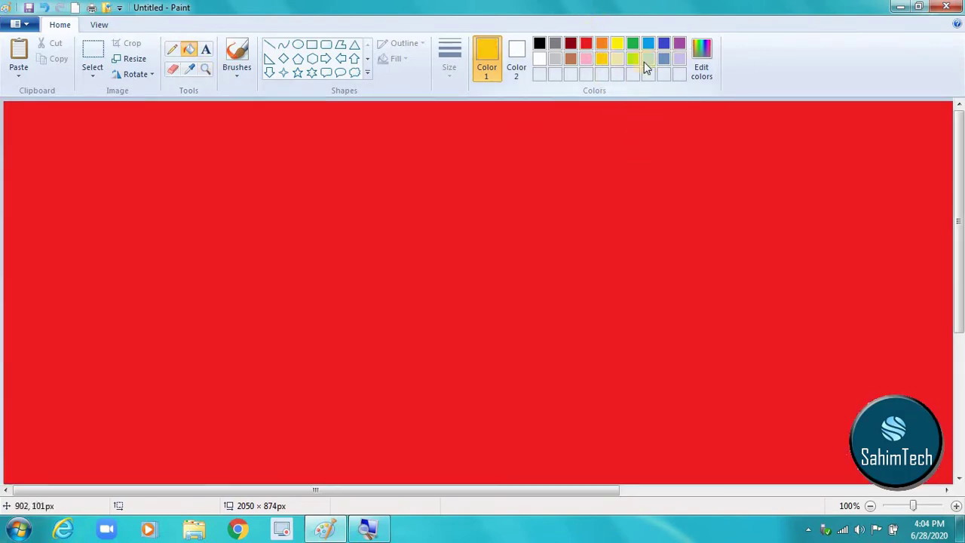
{"action": "left_click", "coordinate": [653, 160]}
{"action": "left_click", "coordinate": [648, 59]}
{"action": "left_click", "coordinate": [654, 195]}
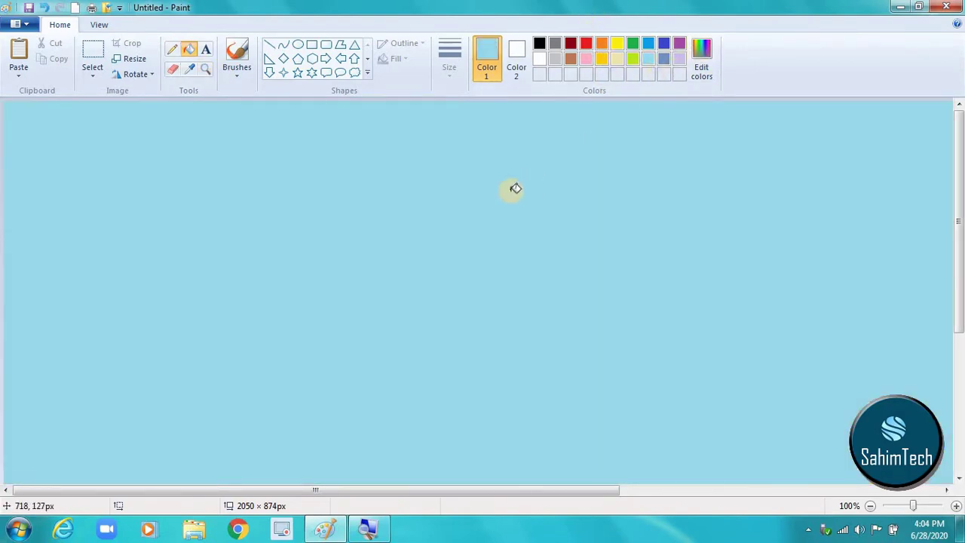
{"action": "key", "text": "ctrl+z"}
{"action": "key", "text": "ctrl+z"}
{"action": "key", "text": "ctrl+z"}
{"action": "key", "text": "ctrl+z"}
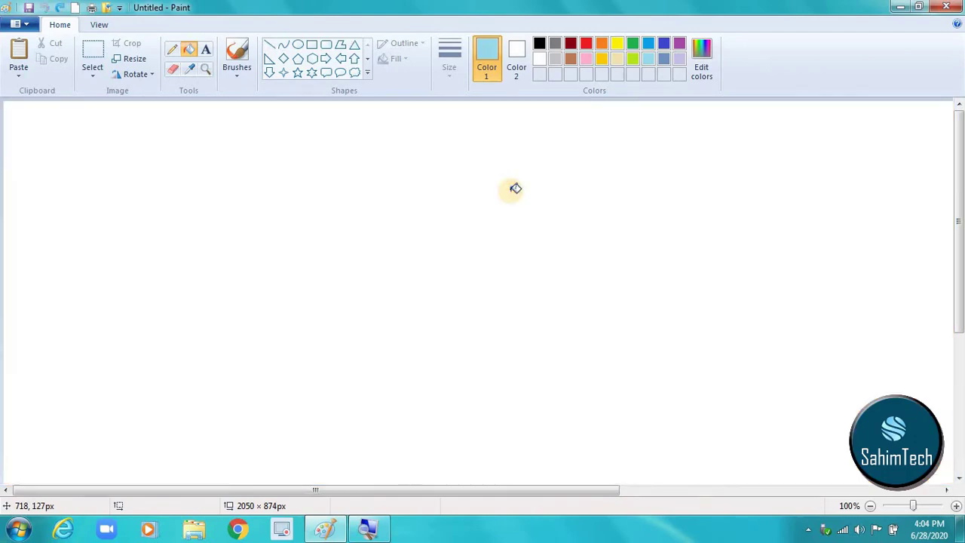
Step: Set white as Color 2, then sample white from the canvas as Color 1
{"action": "left_click", "coordinate": [206, 51]}
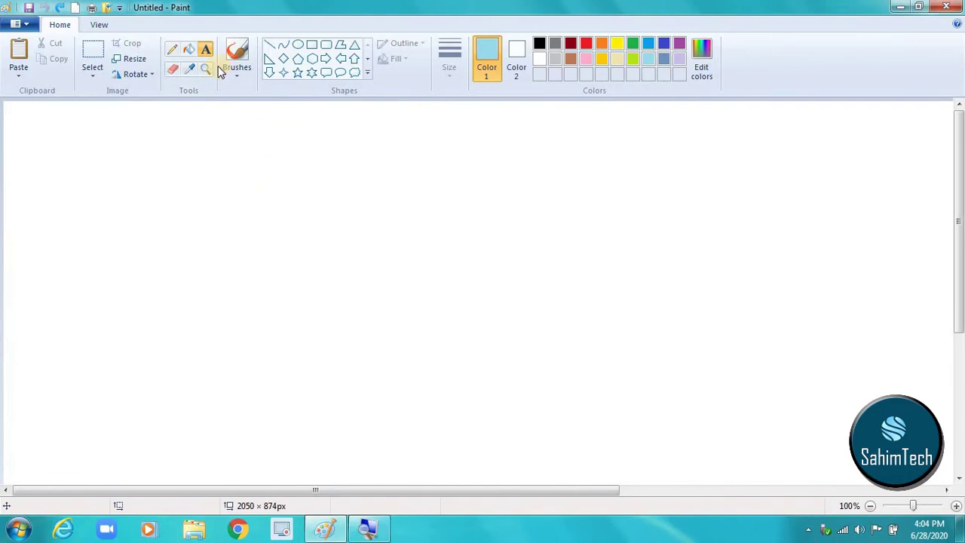
{"action": "left_click", "coordinate": [169, 73]}
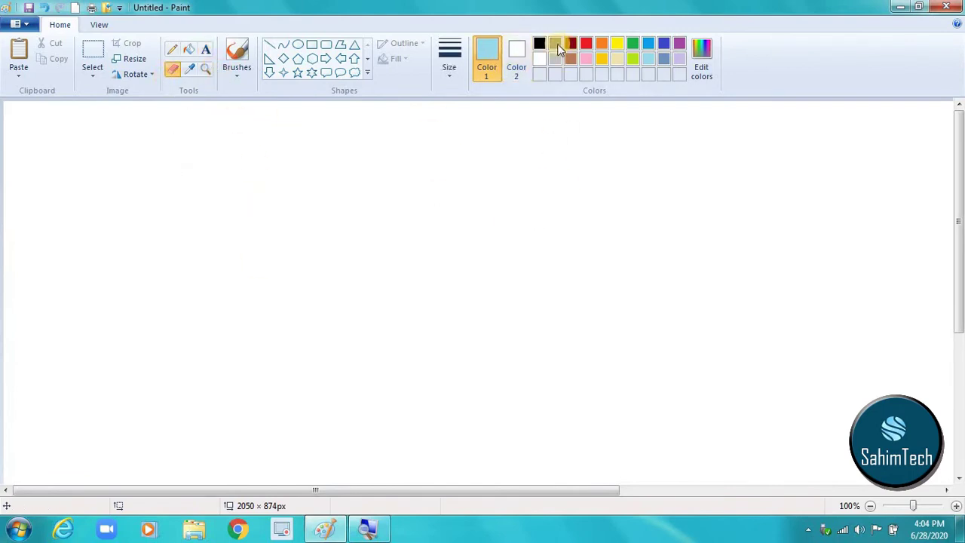
{"action": "left_click", "coordinate": [518, 67]}
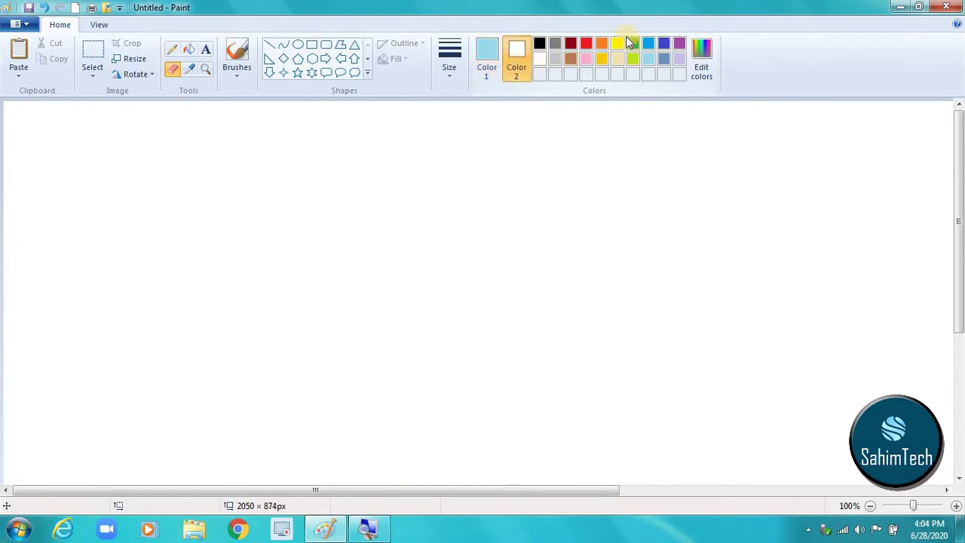
{"action": "left_click", "coordinate": [540, 58]}
{"action": "left_click", "coordinate": [487, 72]}
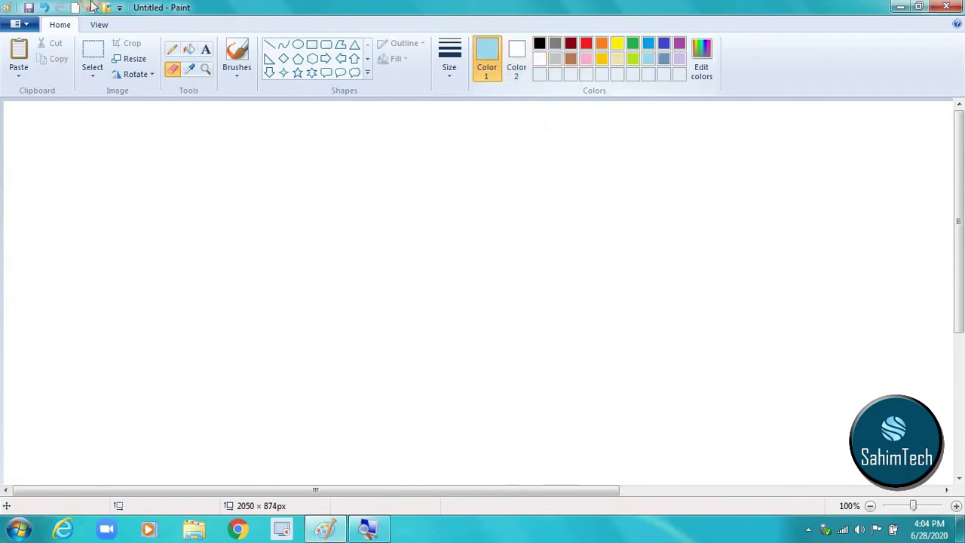
{"action": "left_click", "coordinate": [194, 71]}
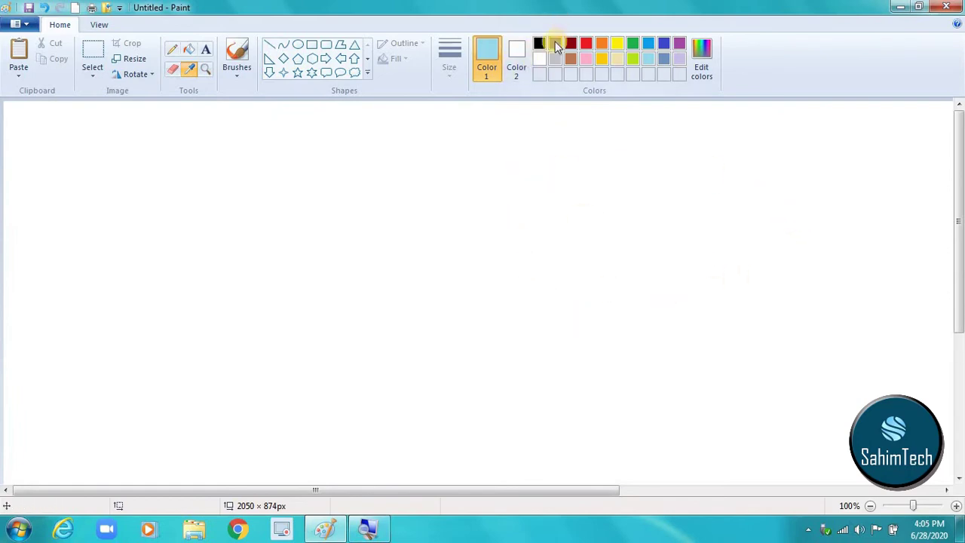
{"action": "left_click", "coordinate": [305, 149]}
Step: With a brush, paint freehand strokes in red, green, light blue and purple
{"action": "left_click", "coordinate": [236, 70]}
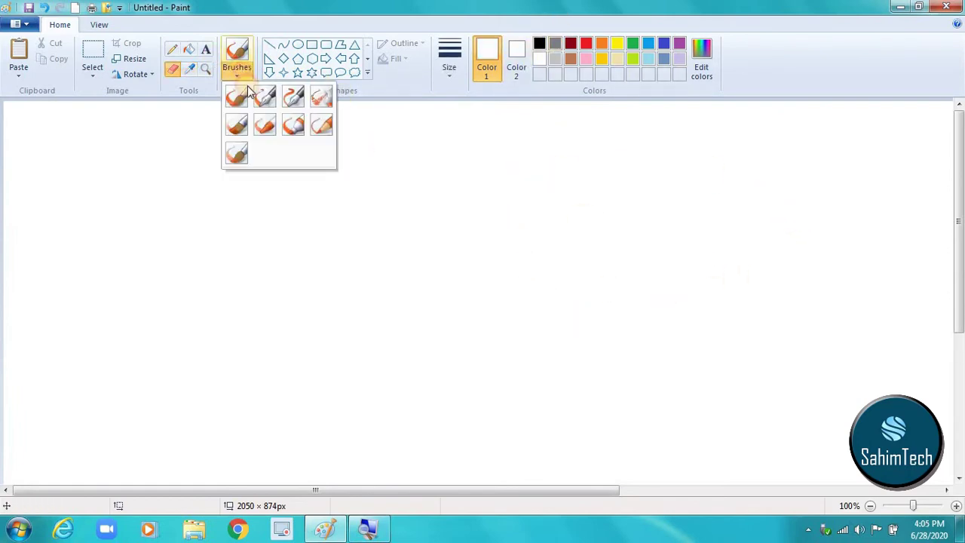
{"action": "left_click", "coordinate": [263, 95]}
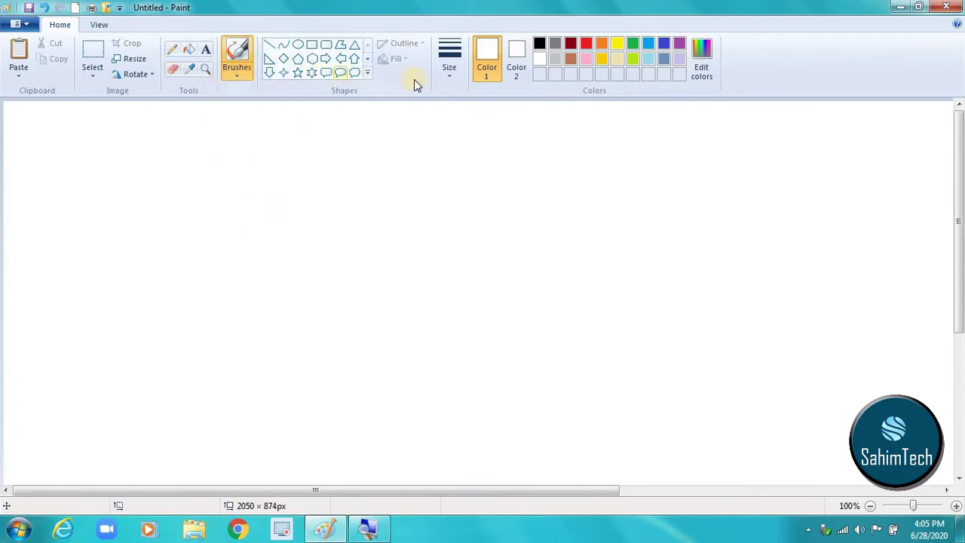
{"action": "left_click", "coordinate": [586, 43]}
{"action": "mouse_move", "coordinate": [305, 176]}
{"action": "left_mouse_down"}
{"action": "mouse_move", "coordinate": [433, 261]}
{"action": "mouse_move", "coordinate": [340, 262]}
{"action": "mouse_move", "coordinate": [371, 240]}
{"action": "left_mouse_up"}
{"action": "left_click", "coordinate": [632, 43]}
{"action": "mouse_move", "coordinate": [650, 131]}
{"action": "left_mouse_down"}
{"action": "mouse_move", "coordinate": [619, 204]}
{"action": "mouse_move", "coordinate": [653, 217]}
{"action": "left_mouse_up"}
{"action": "mouse_move", "coordinate": [456, 161]}
{"action": "left_mouse_down"}
{"action": "mouse_move", "coordinate": [510, 159]}
{"action": "mouse_move", "coordinate": [513, 194]}
{"action": "mouse_move", "coordinate": [528, 175]}
{"action": "left_mouse_up"}
{"action": "left_click", "coordinate": [647, 43]}
{"action": "mouse_move", "coordinate": [428, 341]}
{"action": "left_mouse_down"}
{"action": "mouse_move", "coordinate": [528, 304]}
{"action": "mouse_move", "coordinate": [568, 332]}
{"action": "left_mouse_up"}
{"action": "left_click", "coordinate": [680, 44]}
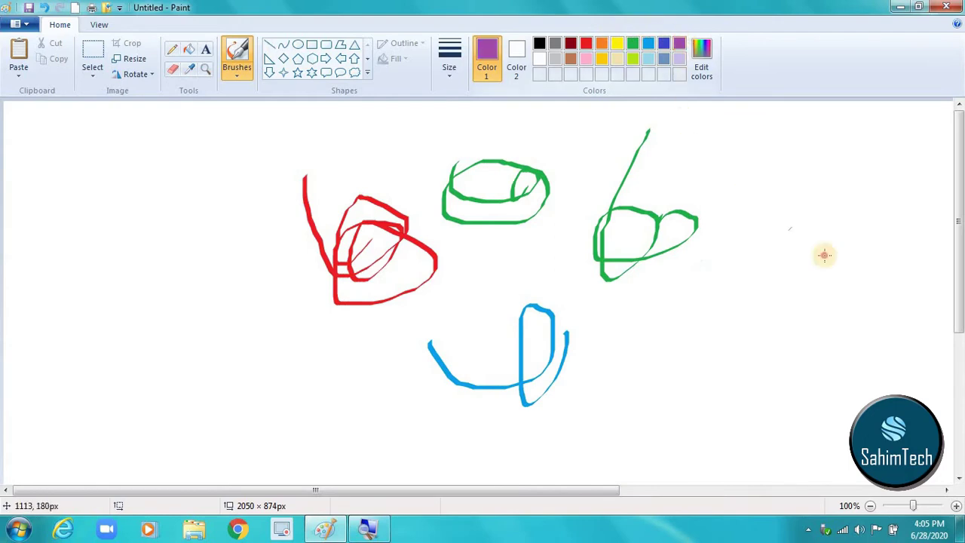
{"action": "mouse_move", "coordinate": [826, 255]}
{"action": "left_mouse_down"}
{"action": "mouse_move", "coordinate": [762, 347]}
{"action": "mouse_move", "coordinate": [805, 238]}
{"action": "mouse_move", "coordinate": [842, 301]}
{"action": "left_mouse_up"}
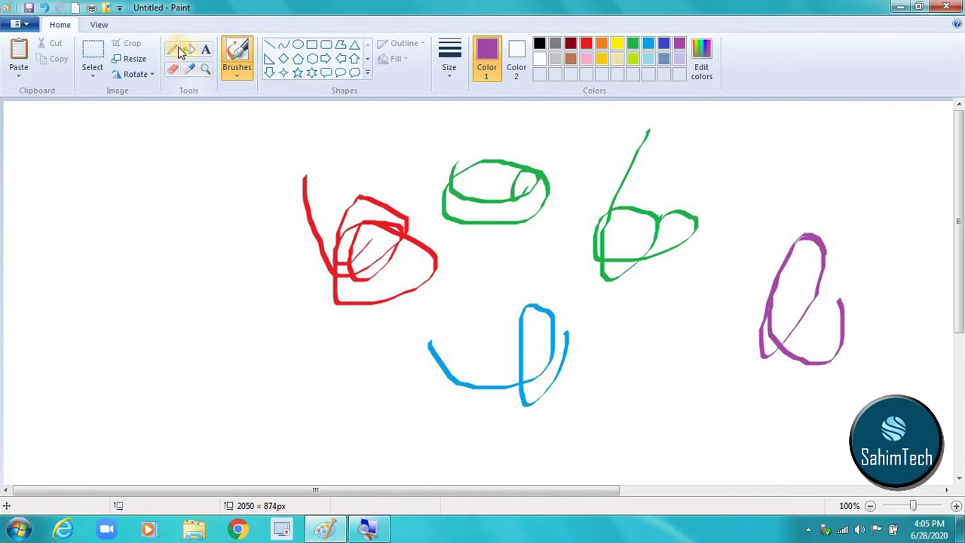
{"action": "left_click", "coordinate": [190, 70]}
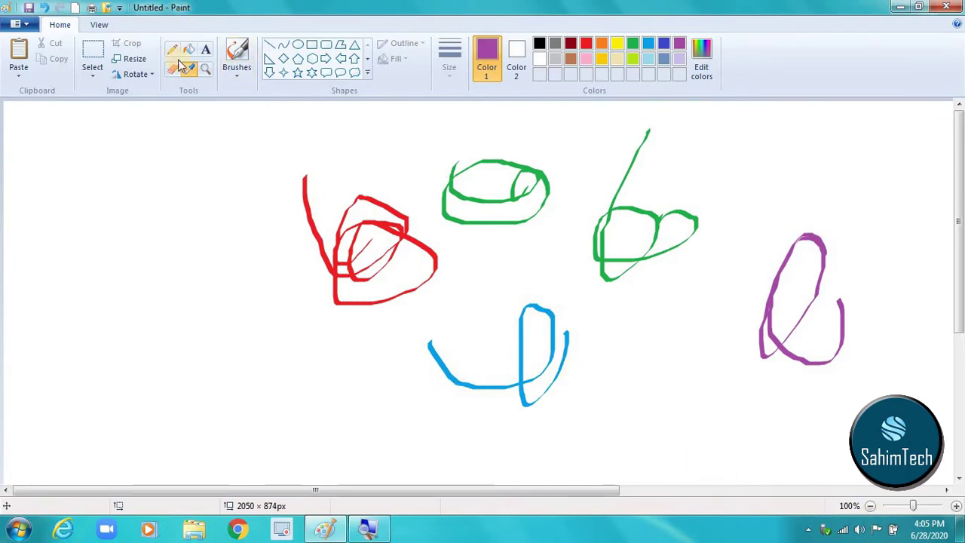
Step: Zoom in closely on the blue stroke with the Magnifier tool
{"action": "left_click", "coordinate": [203, 70]}
{"action": "left_click", "coordinate": [500, 377]}
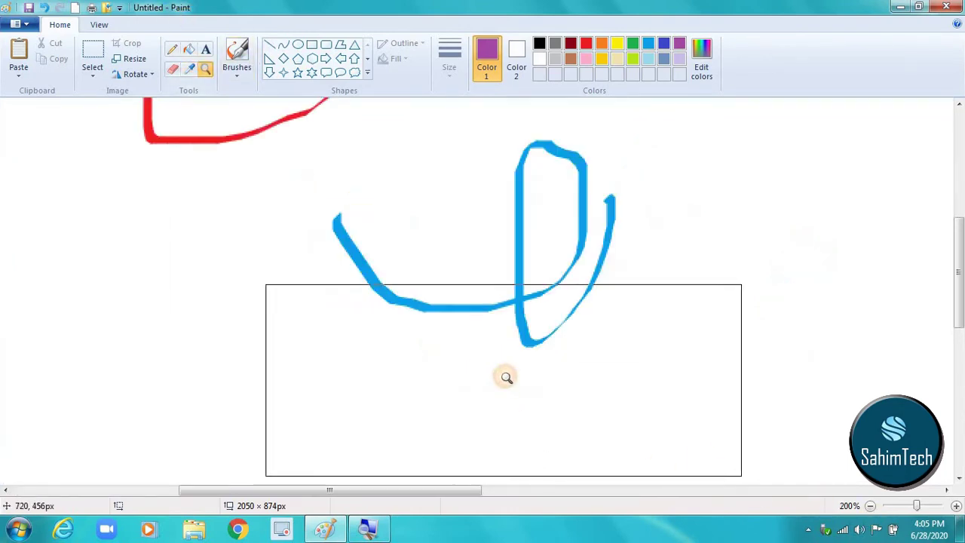
{"action": "left_click", "coordinate": [470, 302]}
{"action": "left_click", "coordinate": [319, 197]}
{"action": "left_click", "coordinate": [156, 166]}
{"action": "left_click", "coordinate": [238, 273]}
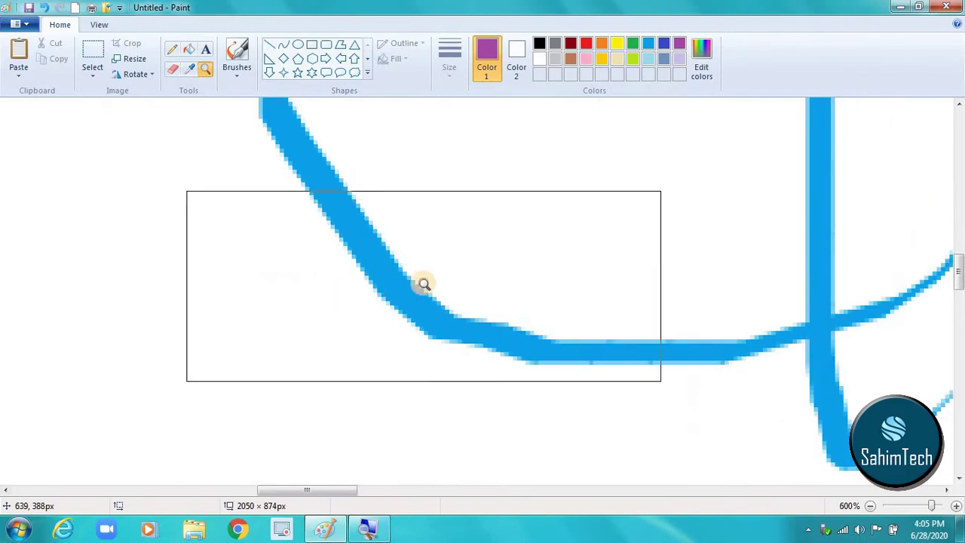
{"action": "left_click", "coordinate": [422, 280]}
{"action": "left_click", "coordinate": [232, 181]}
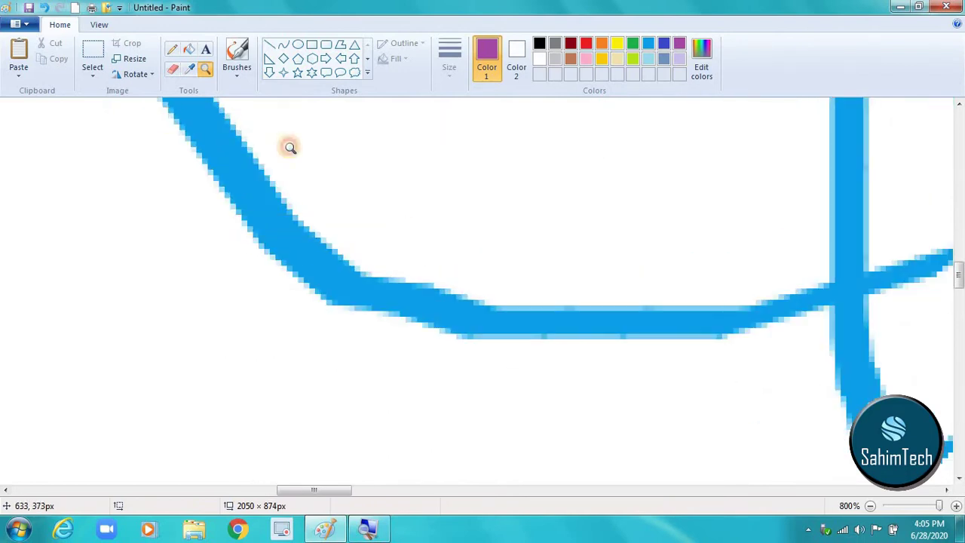
Step: Sample the blue stroke's colour with the Color picker and zoom back out to 50%
{"action": "left_click", "coordinate": [189, 69]}
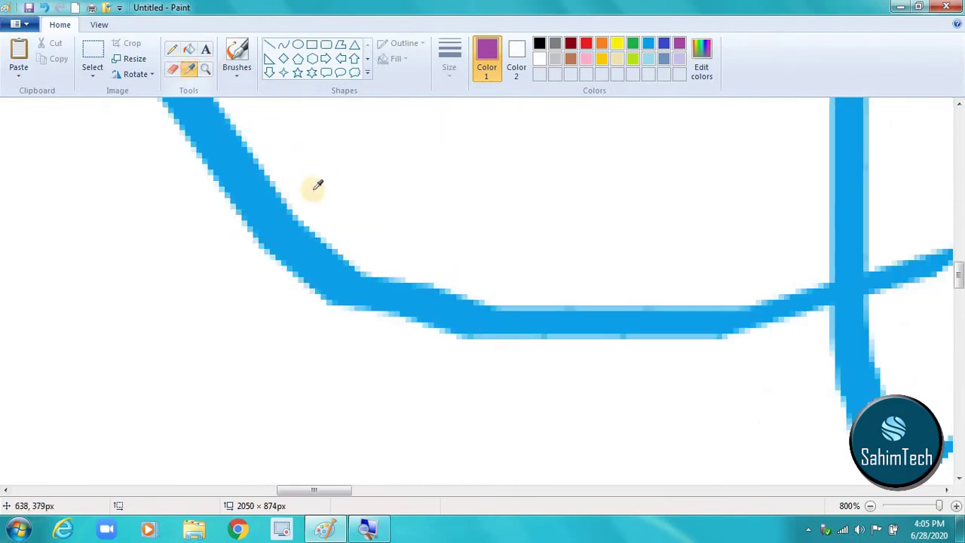
{"action": "left_click", "coordinate": [284, 224]}
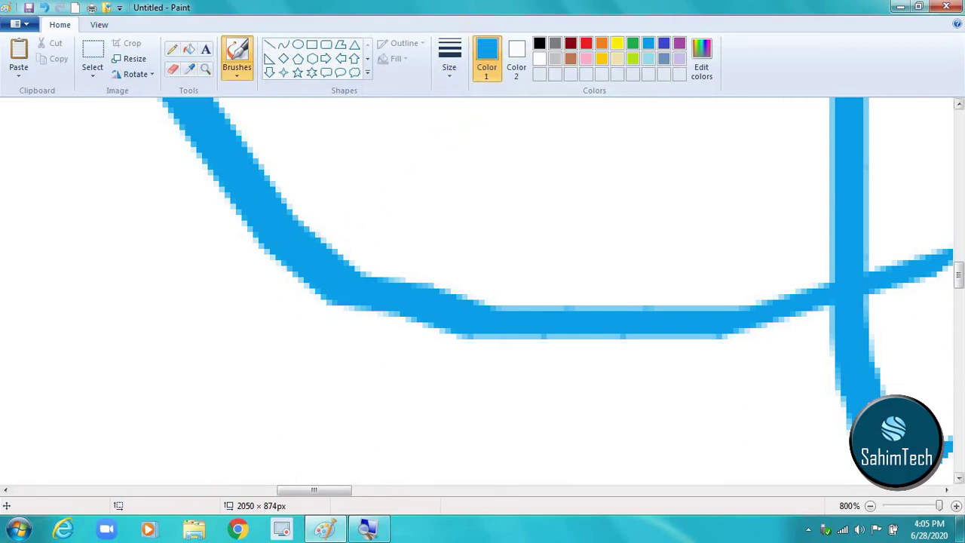
{"action": "left_click", "coordinate": [873, 506]}
{"action": "left_click", "coordinate": [873, 506]}
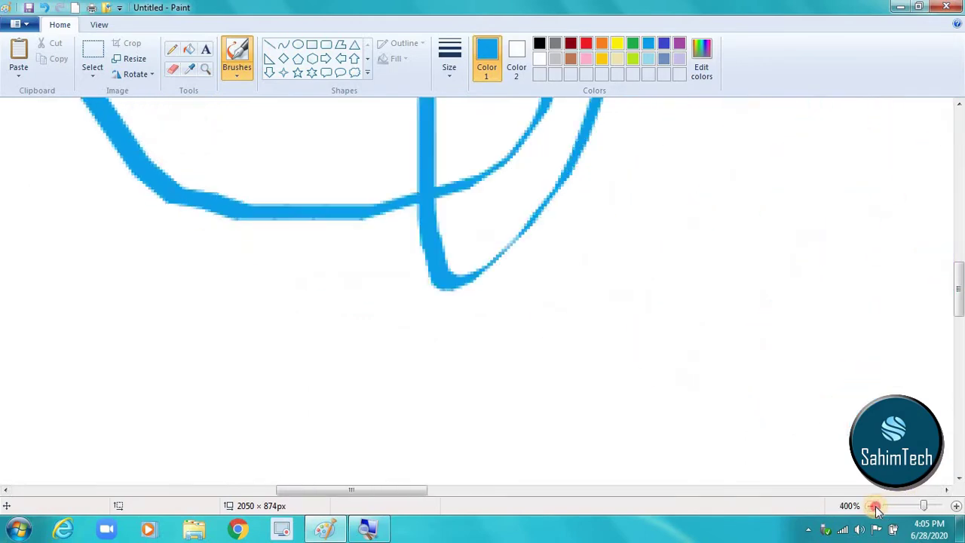
{"action": "left_click", "coordinate": [872, 506]}
{"action": "left_click", "coordinate": [873, 506]}
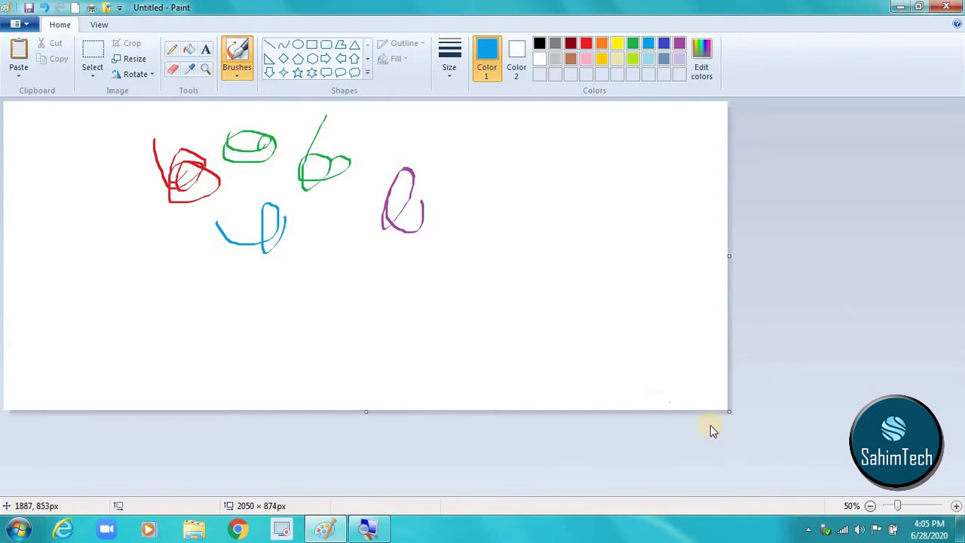
Step: With the Airbrush, spray a dotted blue loop at right and a dense patch near centre
{"action": "left_click", "coordinate": [240, 71]}
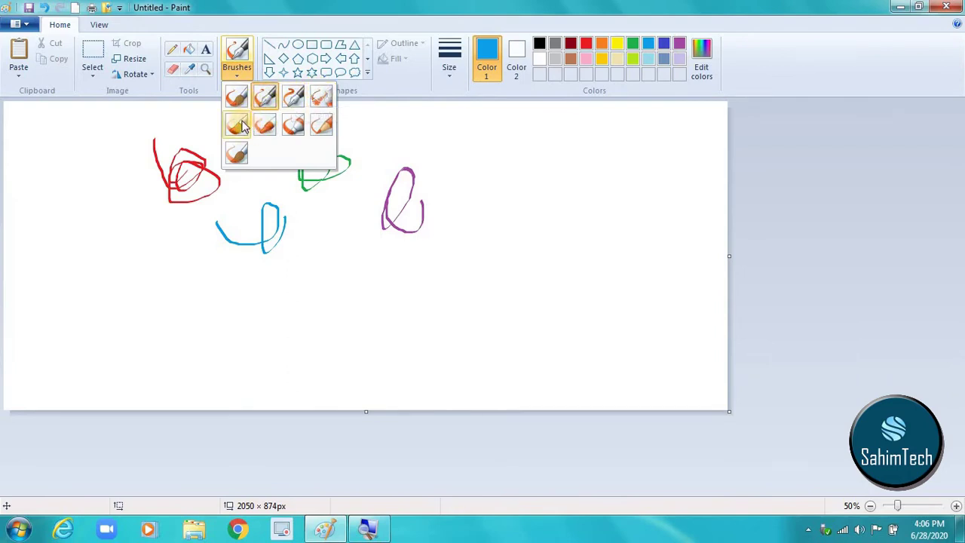
{"action": "left_click", "coordinate": [322, 104]}
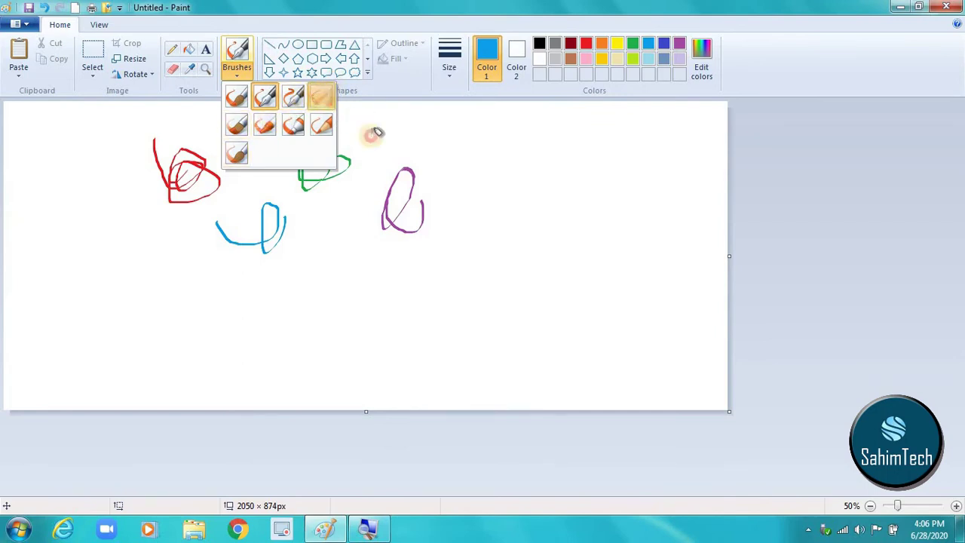
{"action": "mouse_move", "coordinate": [459, 198]}
{"action": "left_mouse_down"}
{"action": "mouse_move", "coordinate": [599, 168]}
{"action": "mouse_move", "coordinate": [601, 249]}
{"action": "left_mouse_up"}
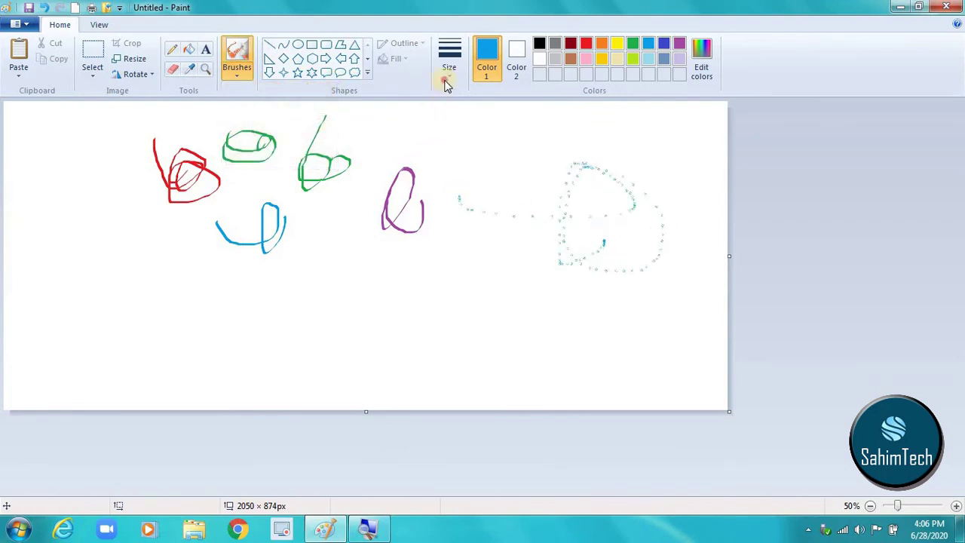
{"action": "left_click", "coordinate": [447, 75]}
{"action": "mouse_move", "coordinate": [464, 309]}
{"action": "left_mouse_down"}
{"action": "mouse_move", "coordinate": [477, 278]}
{"action": "mouse_move", "coordinate": [517, 305]}
{"action": "mouse_move", "coordinate": [479, 285]}
{"action": "mouse_move", "coordinate": [505, 301]}
{"action": "mouse_move", "coordinate": [450, 317]}
{"action": "mouse_move", "coordinate": [435, 302]}
{"action": "mouse_move", "coordinate": [461, 301]}
{"action": "mouse_move", "coordinate": [486, 270]}
{"action": "left_mouse_up"}
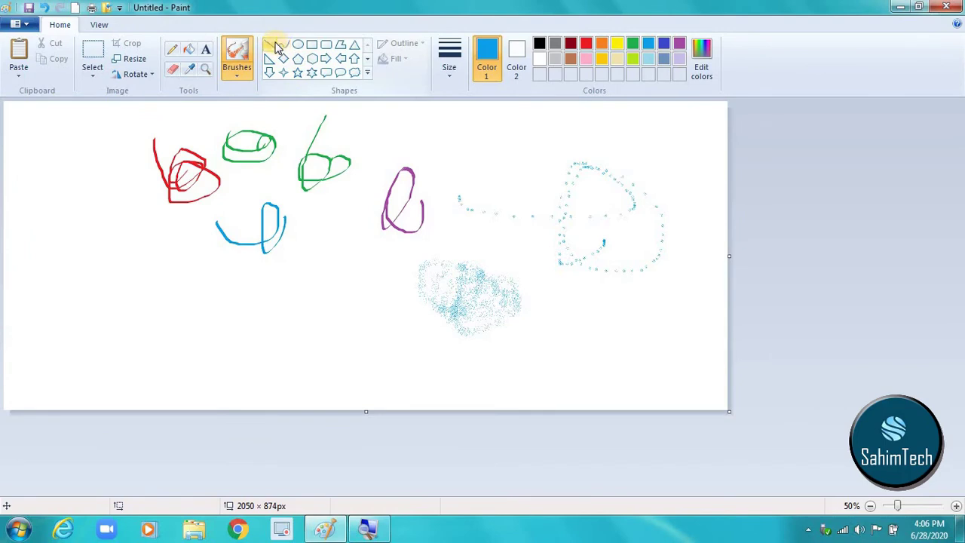
Step: Draw four straight blue lines on the left of the canvas with the Line shape
{"action": "left_click", "coordinate": [369, 75]}
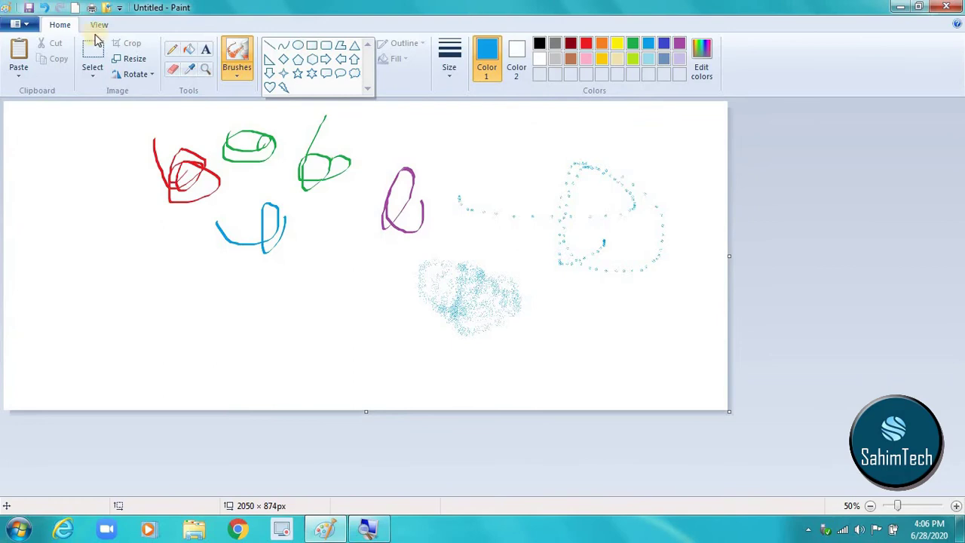
{"action": "left_click", "coordinate": [269, 47]}
{"action": "left_click_drag", "start_coordinate": [43, 226], "coordinate": [207, 411]}
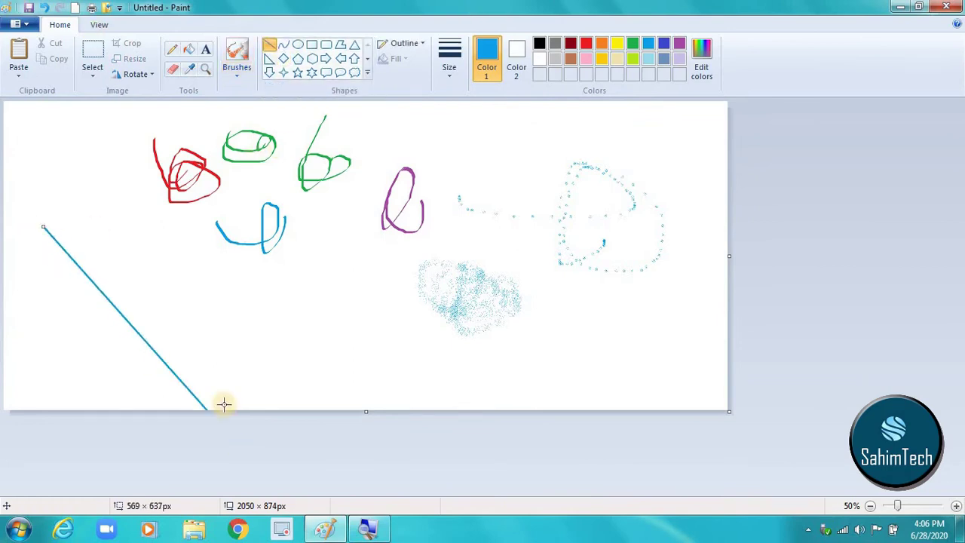
{"action": "left_click_drag", "start_coordinate": [223, 353], "coordinate": [299, 312]}
{"action": "left_click_drag", "start_coordinate": [118, 302], "coordinate": [200, 269]}
{"action": "left_click_drag", "start_coordinate": [104, 266], "coordinate": [241, 335]}
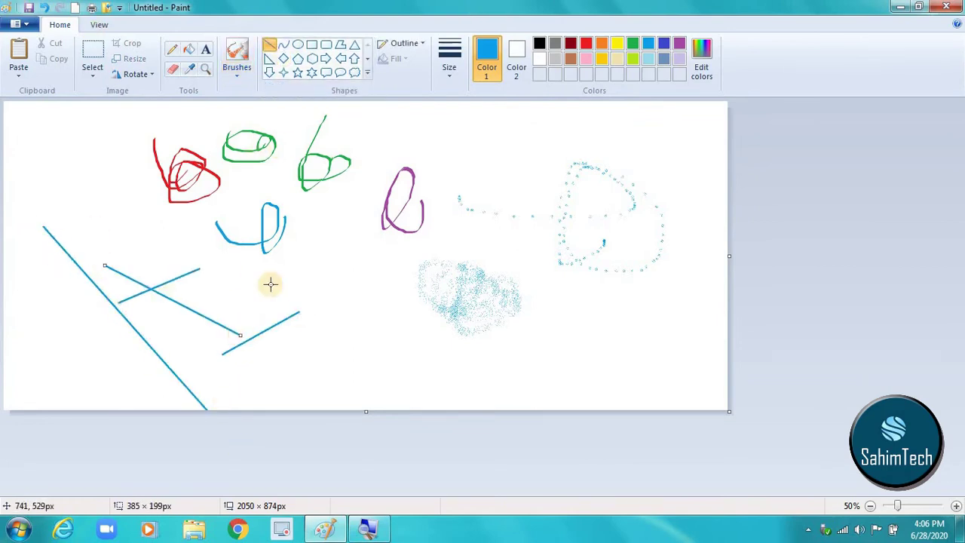
Step: Select everything with Ctrl+A and delete it to blank the canvas
{"action": "left_click", "coordinate": [281, 47]}
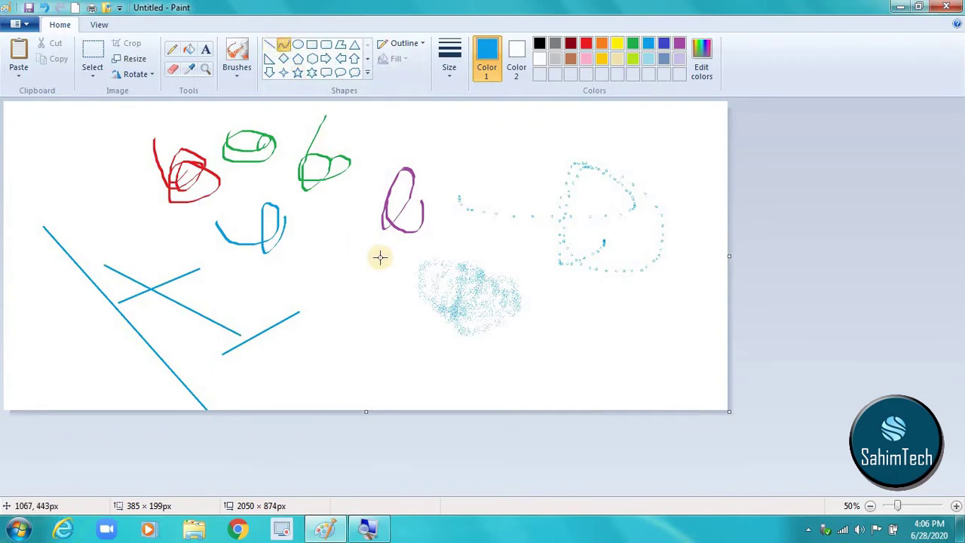
{"action": "key", "text": "ctrl+a"}
{"action": "key", "text": "Delete"}
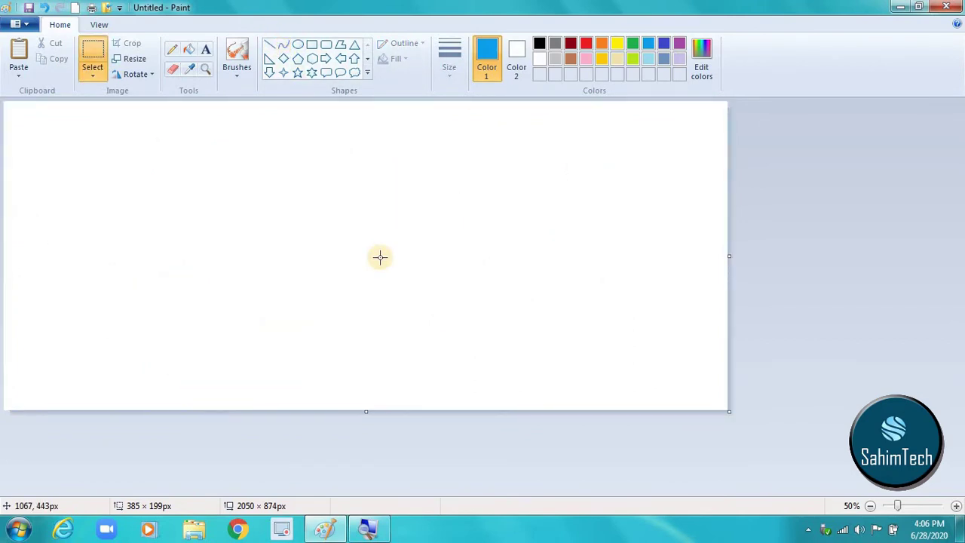
Step: Draw a short blue hook-shaped curve at the left with the Curve shape
{"action": "left_click", "coordinate": [282, 46]}
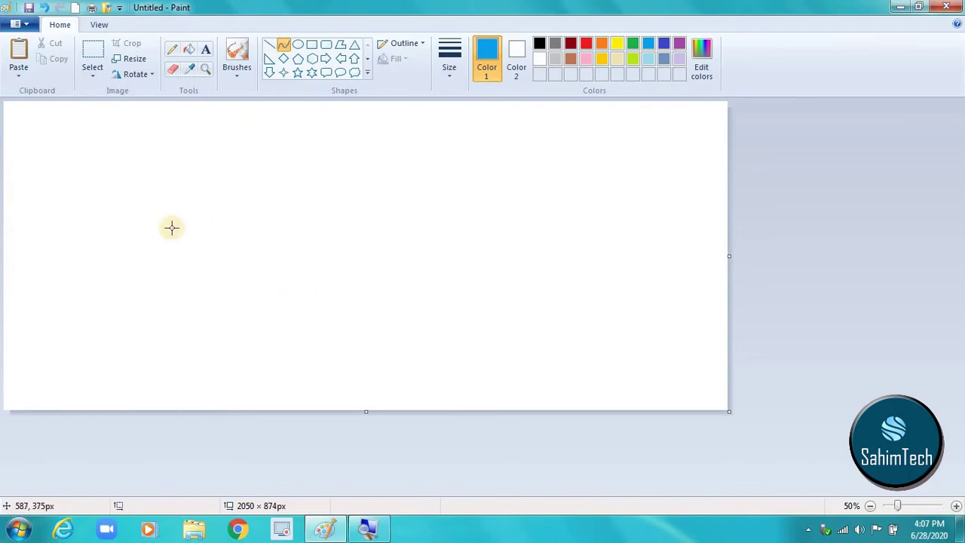
{"action": "left_click_drag", "start_coordinate": [142, 385], "coordinate": [617, 384]}
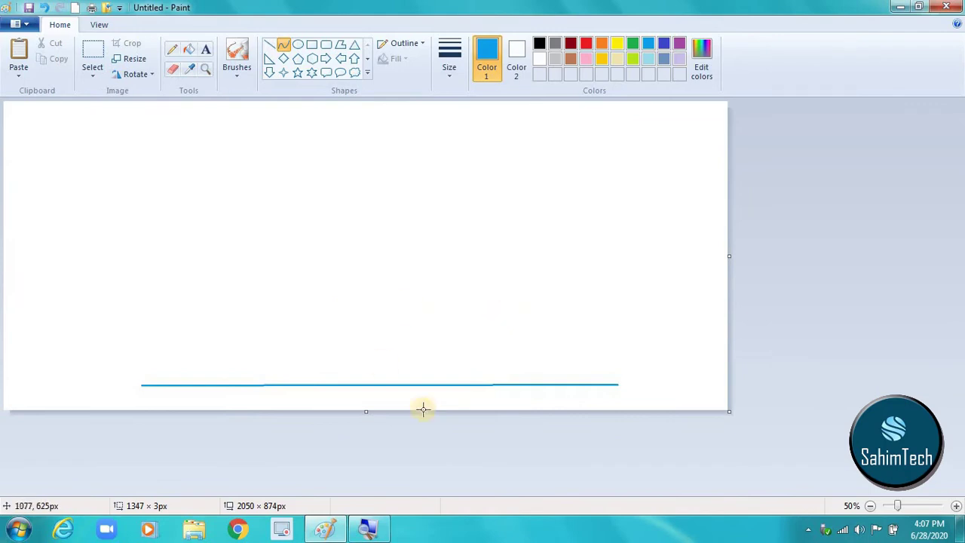
{"action": "left_click", "coordinate": [372, 363]}
{"action": "left_click_drag", "start_coordinate": [372, 362], "coordinate": [230, 436]}
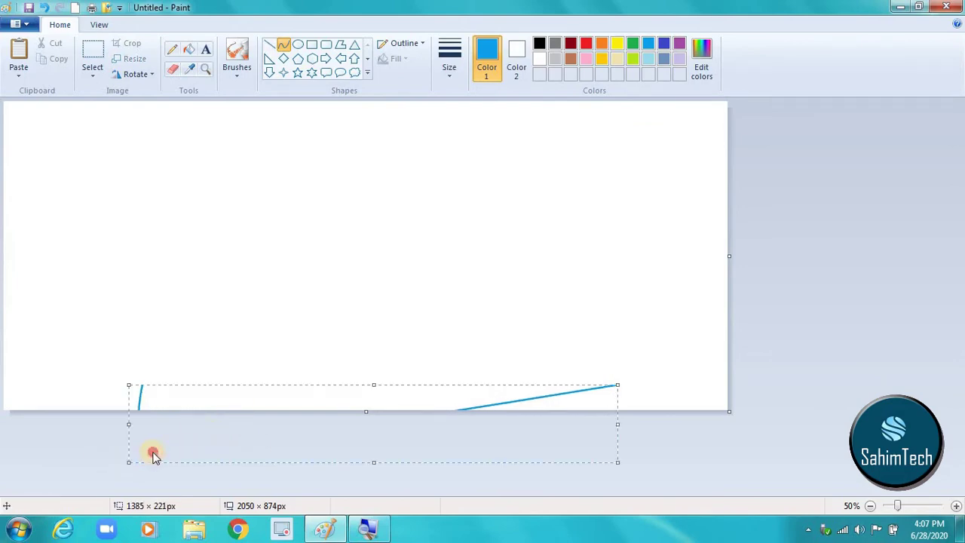
{"action": "left_click_drag", "start_coordinate": [217, 414], "coordinate": [227, 328]}
{"action": "left_click_drag", "start_coordinate": [230, 319], "coordinate": [230, 296]}
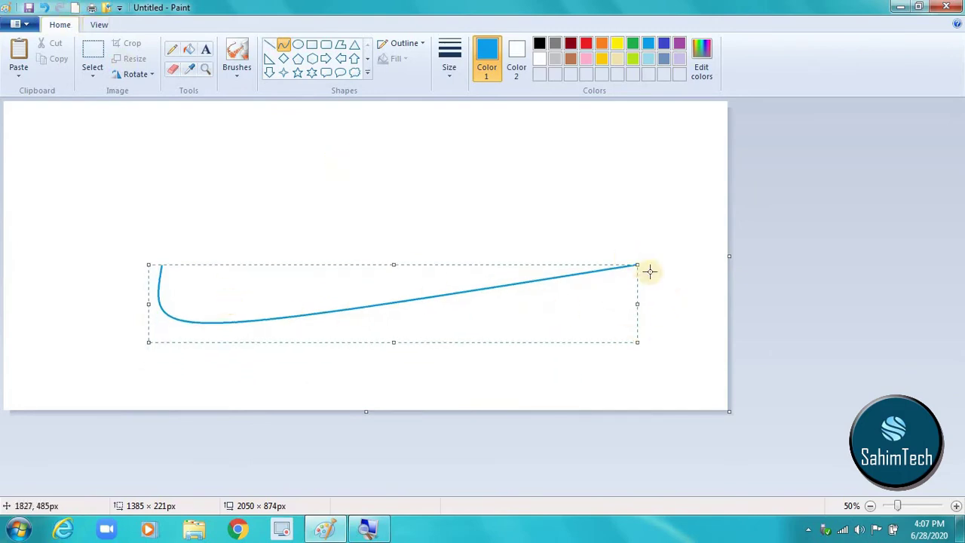
{"action": "left_click_drag", "start_coordinate": [638, 266], "coordinate": [287, 275]}
{"action": "left_click", "coordinate": [384, 308]}
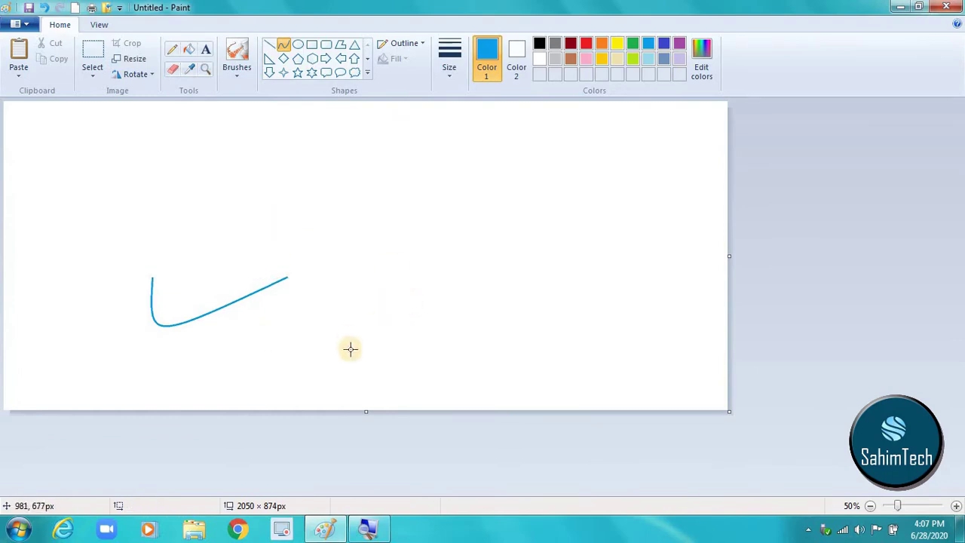
Step: Draw a longer blue curve rising to the right and commit it in place
{"action": "mouse_move", "coordinate": [313, 359]}
{"action": "left_mouse_down"}
{"action": "mouse_move", "coordinate": [548, 313]}
{"action": "mouse_move", "coordinate": [716, 228]}
{"action": "left_mouse_up"}
{"action": "left_click_drag", "start_coordinate": [392, 359], "coordinate": [324, 401]}
{"action": "left_click_drag", "start_coordinate": [359, 370], "coordinate": [325, 324]}
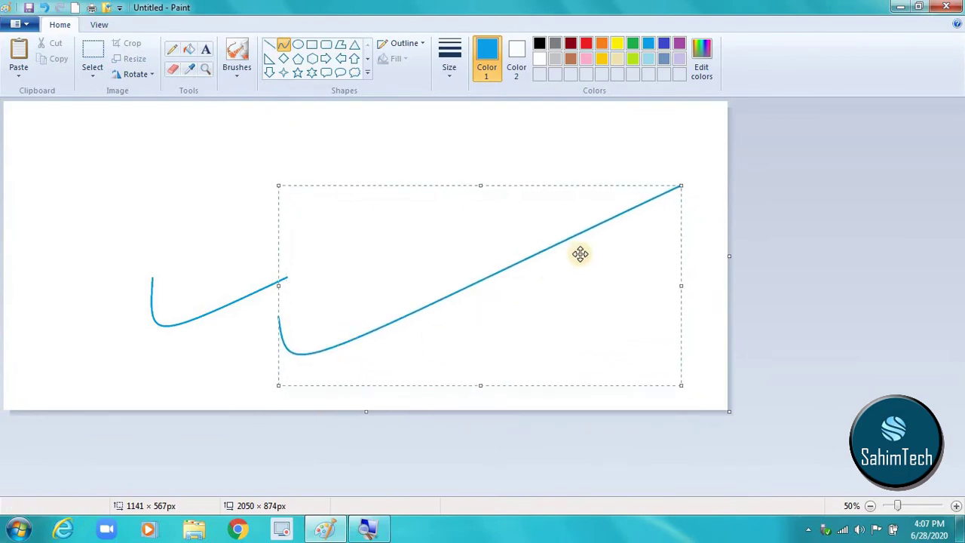
{"action": "left_click", "coordinate": [730, 337]}
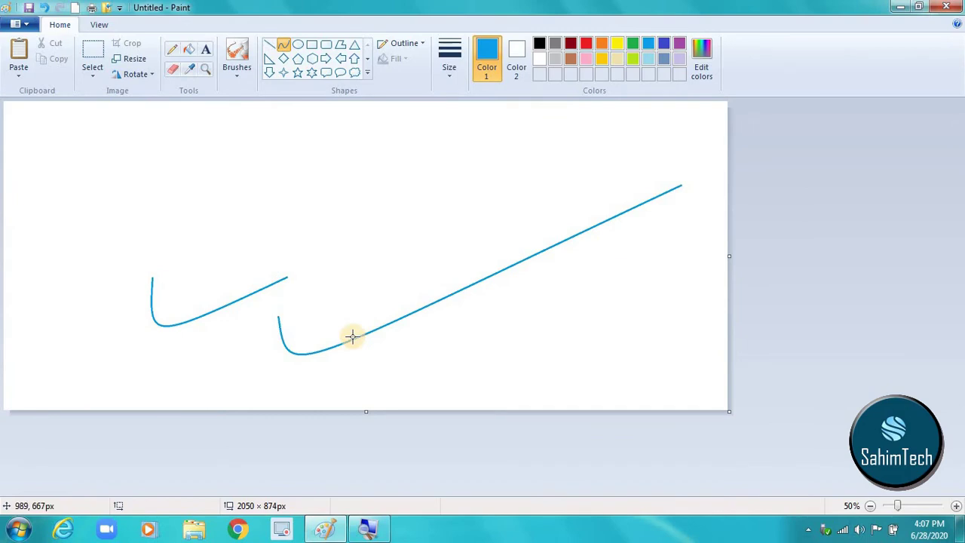
Step: Draw a right arrow above the curves and a left arrow nudged against its tip
{"action": "left_click", "coordinate": [331, 59]}
{"action": "left_click_drag", "start_coordinate": [256, 147], "coordinate": [351, 252]}
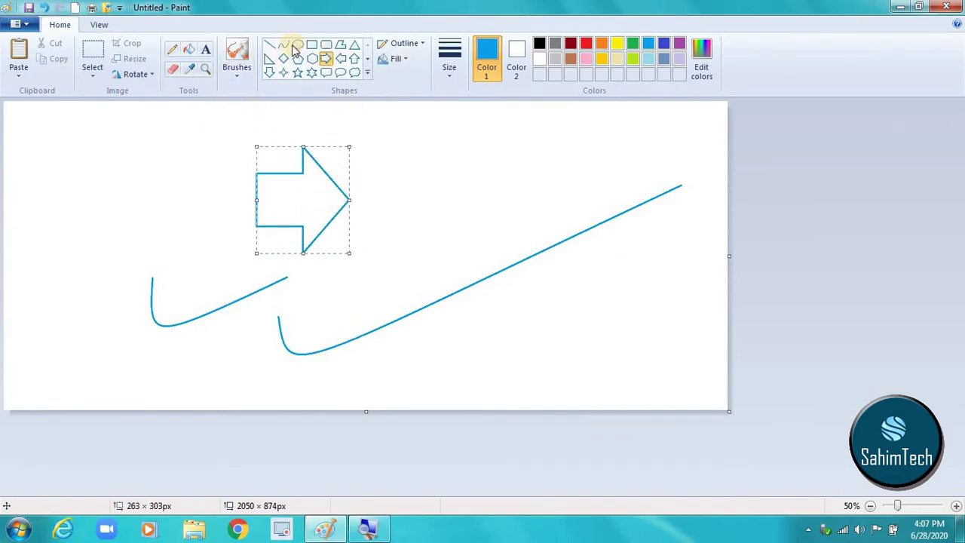
{"action": "left_click", "coordinate": [345, 59]}
{"action": "left_click_drag", "start_coordinate": [361, 141], "coordinate": [457, 250]}
{"action": "left_click_drag", "start_coordinate": [428, 209], "coordinate": [423, 214]}
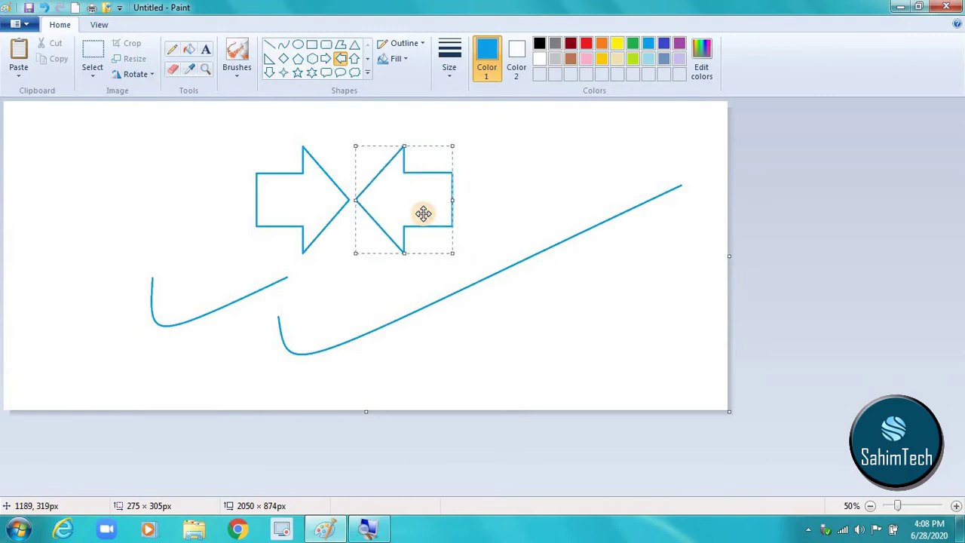
Step: Try pink, orange and red for the left arrow and a fill style, settling on black
{"action": "left_click", "coordinate": [587, 59]}
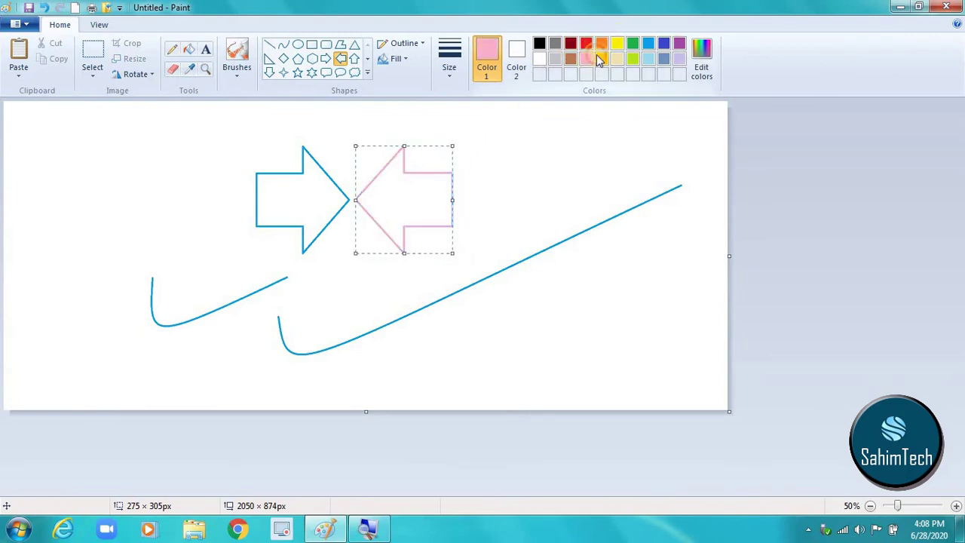
{"action": "left_click", "coordinate": [602, 44]}
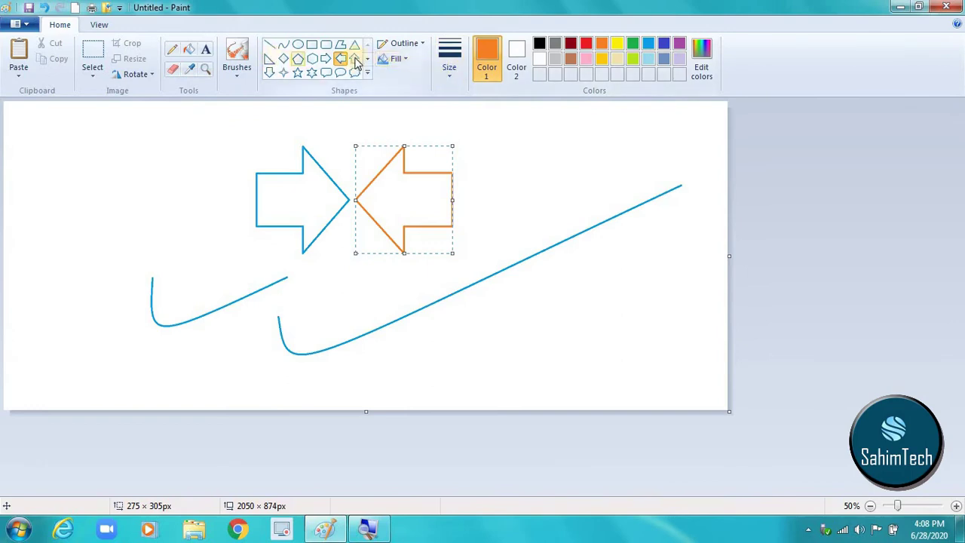
{"action": "left_click", "coordinate": [395, 63]}
{"action": "left_click", "coordinate": [426, 96]}
{"action": "left_click", "coordinate": [587, 43]}
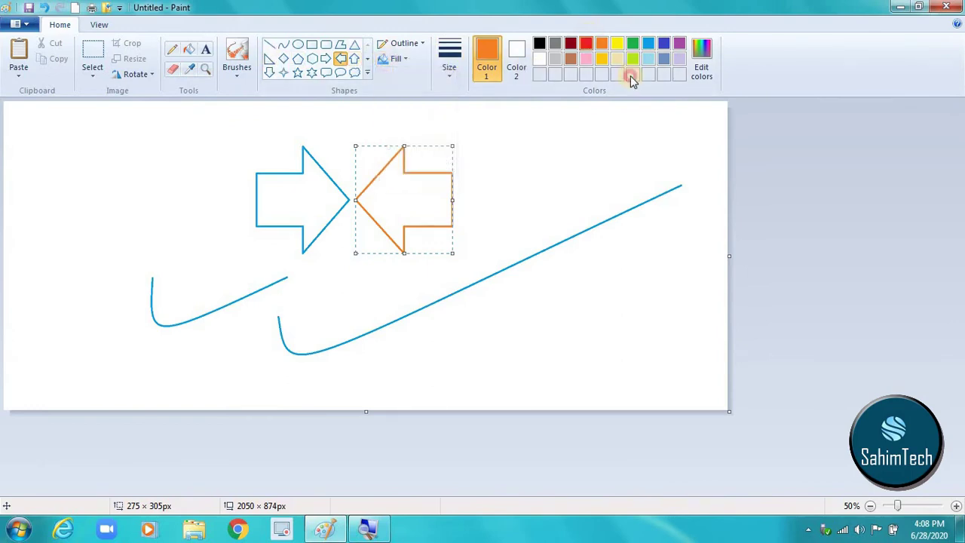
{"action": "left_click", "coordinate": [539, 43]}
Step: Draw several black left-arrow outlines of various sizes at the right and over the centre
{"action": "left_click", "coordinate": [621, 129]}
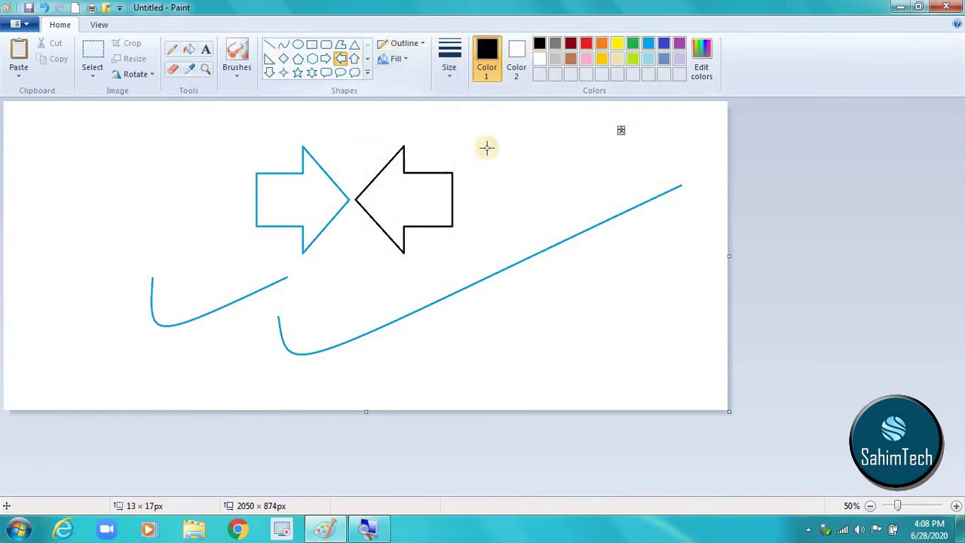
{"action": "left_click_drag", "start_coordinate": [586, 191], "coordinate": [623, 201]}
{"action": "left_click_drag", "start_coordinate": [535, 132], "coordinate": [578, 256]}
{"action": "left_click_drag", "start_coordinate": [309, 179], "coordinate": [459, 282]}
{"action": "mouse_move", "coordinate": [427, 173]}
{"action": "left_mouse_down"}
{"action": "mouse_move", "coordinate": [478, 258]}
{"action": "mouse_move", "coordinate": [412, 139]}
{"action": "left_mouse_up"}
{"action": "left_click_drag", "start_coordinate": [318, 144], "coordinate": [500, 277]}
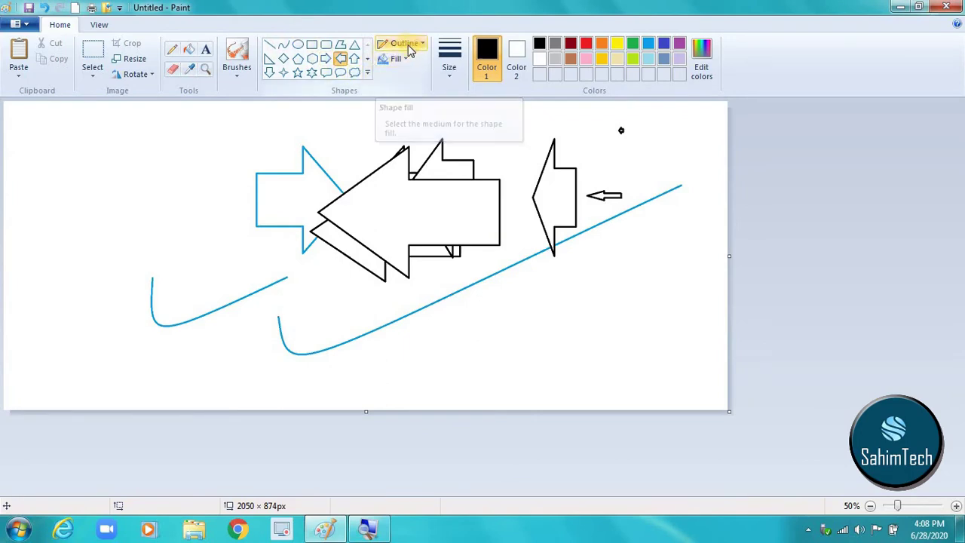
{"action": "left_click", "coordinate": [393, 59]}
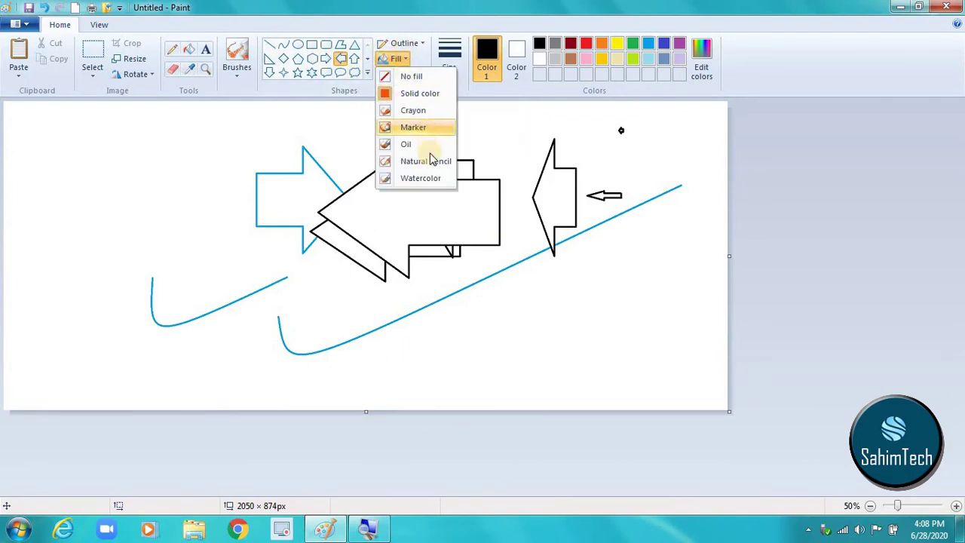
{"action": "left_click", "coordinate": [411, 44]}
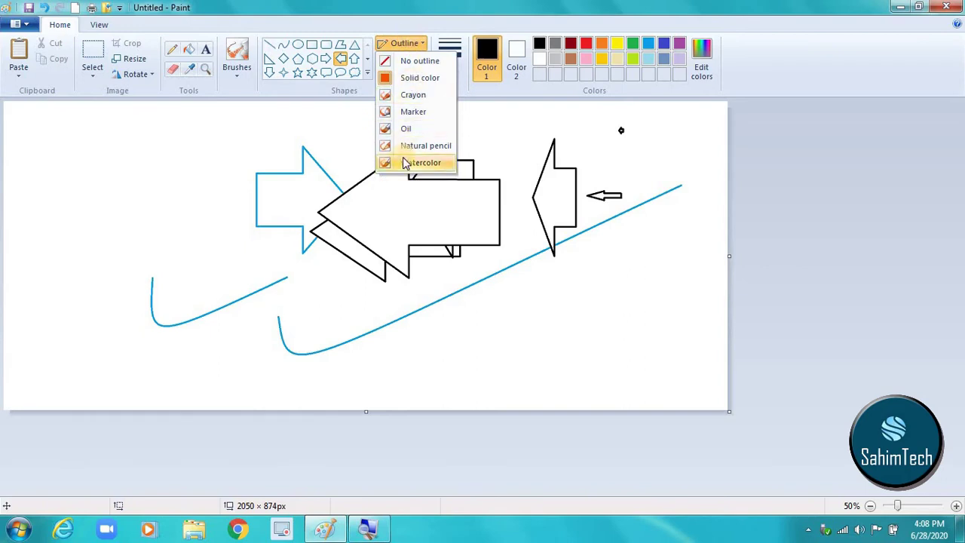
{"action": "left_click", "coordinate": [472, 87]}
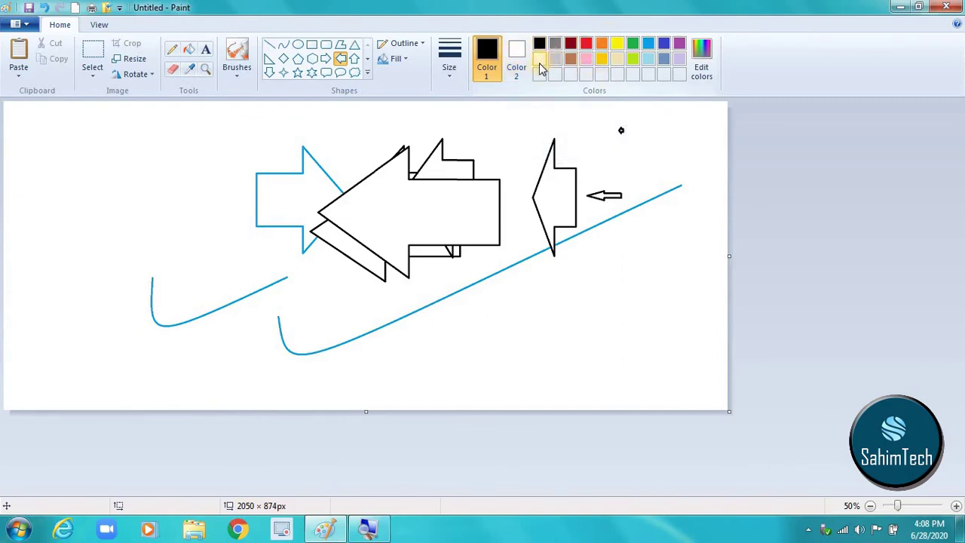
Step: Try purple and gold from the palette, then bring up the Edit Colors editor
{"action": "left_click", "coordinate": [617, 43]}
{"action": "left_click", "coordinate": [680, 43]}
{"action": "left_click", "coordinate": [600, 60]}
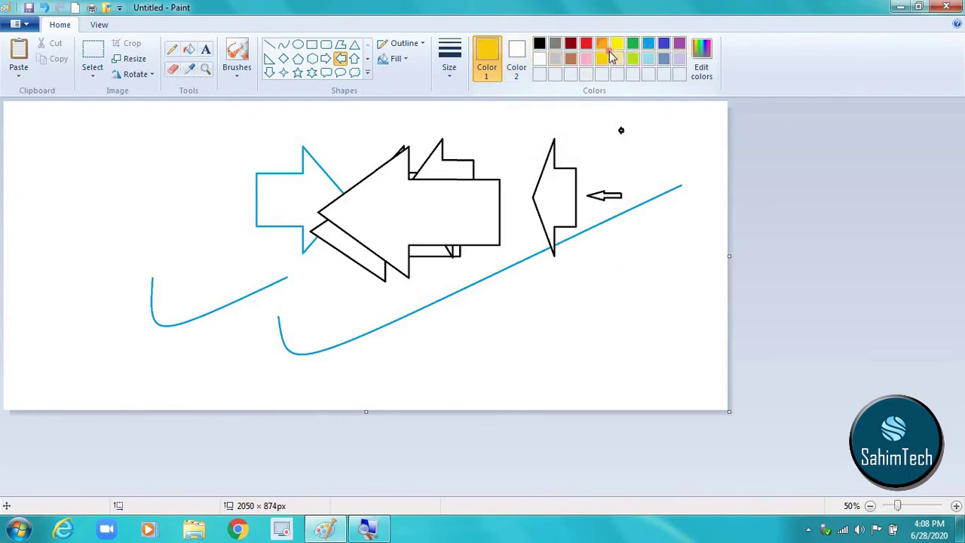
{"action": "left_click", "coordinate": [703, 67]}
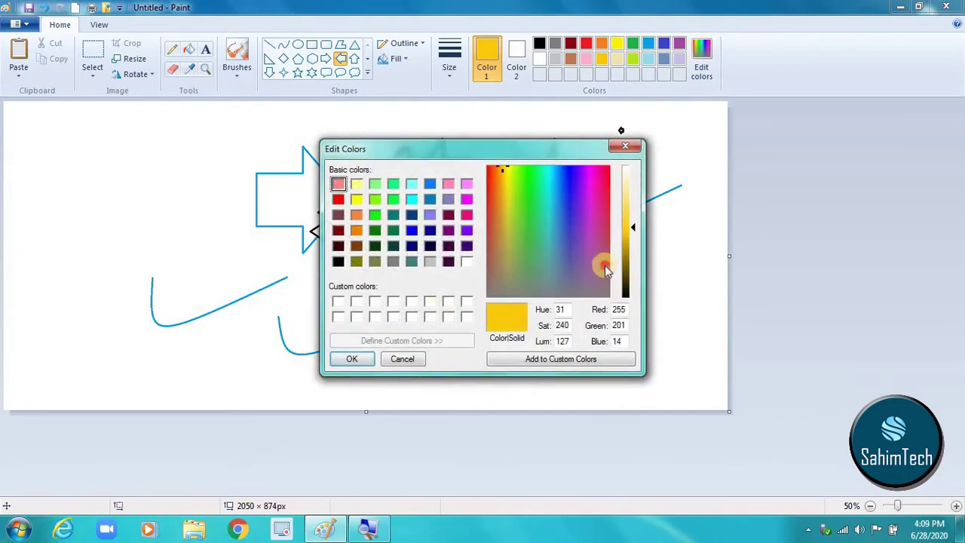
Step: Preview maroon, khaki, green, purple, blue and yellow hues, adjusting brightness
{"action": "left_click", "coordinate": [605, 266]}
{"action": "mouse_move", "coordinate": [627, 221]}
{"action": "left_mouse_down"}
{"action": "mouse_move", "coordinate": [632, 254]}
{"action": "mouse_move", "coordinate": [632, 207]}
{"action": "mouse_move", "coordinate": [632, 223]}
{"action": "left_mouse_up"}
{"action": "left_click", "coordinate": [508, 230]}
{"action": "left_click", "coordinate": [530, 173]}
{"action": "left_click", "coordinate": [578, 191]}
{"action": "left_click", "coordinate": [568, 199]}
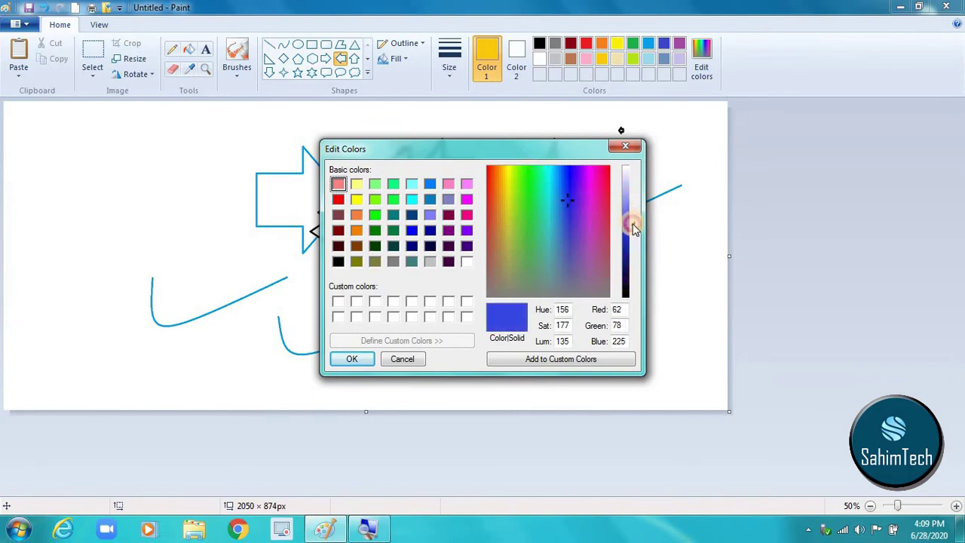
{"action": "left_click", "coordinate": [507, 181]}
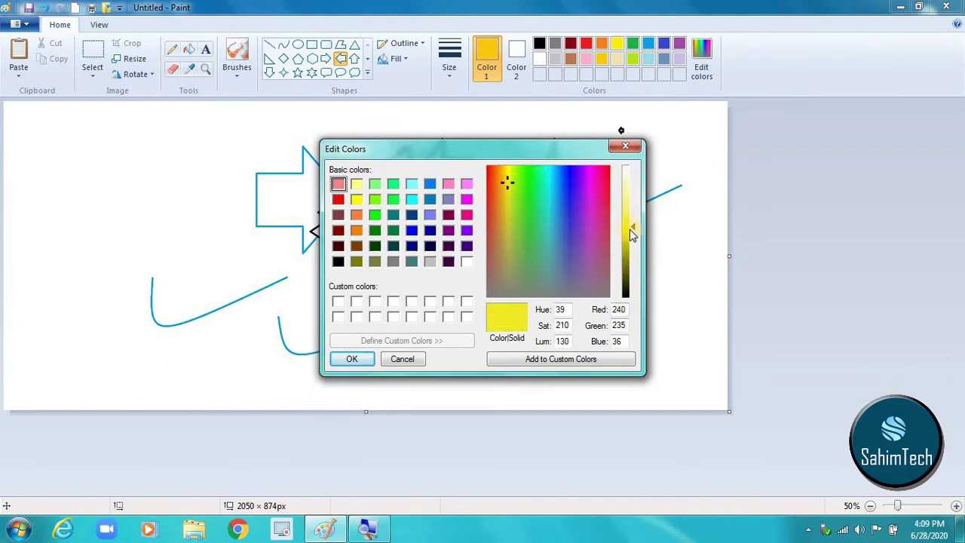
{"action": "mouse_move", "coordinate": [632, 235]}
{"action": "left_mouse_down"}
{"action": "mouse_move", "coordinate": [629, 258]}
{"action": "mouse_move", "coordinate": [630, 235]}
{"action": "left_mouse_up"}
Step: Try blue, red, orange and green hues, then fade the luminance from white to black
{"action": "left_click", "coordinate": [573, 200]}
{"action": "left_click", "coordinate": [503, 167]}
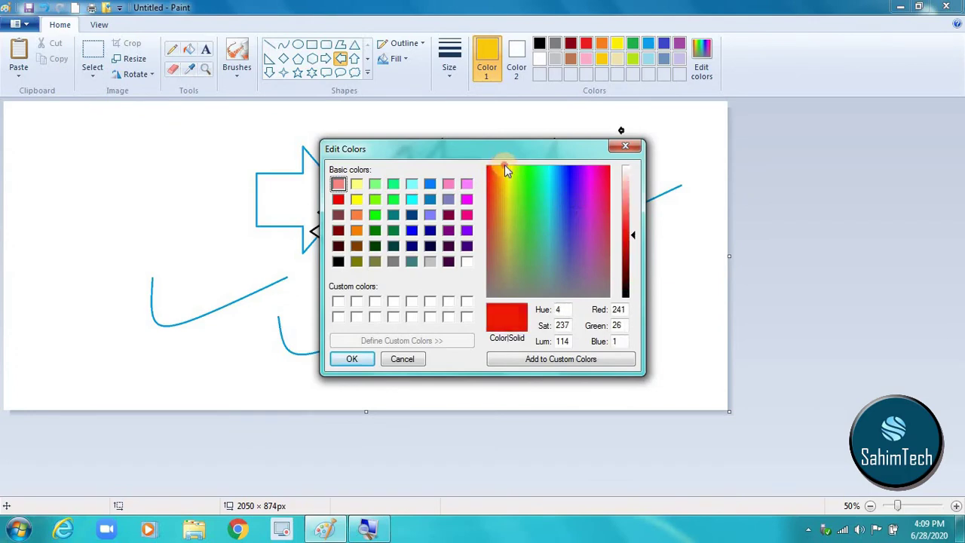
{"action": "left_click", "coordinate": [500, 167]}
{"action": "left_click", "coordinate": [528, 204]}
{"action": "left_click", "coordinate": [487, 166]}
{"action": "left_click", "coordinate": [492, 167]}
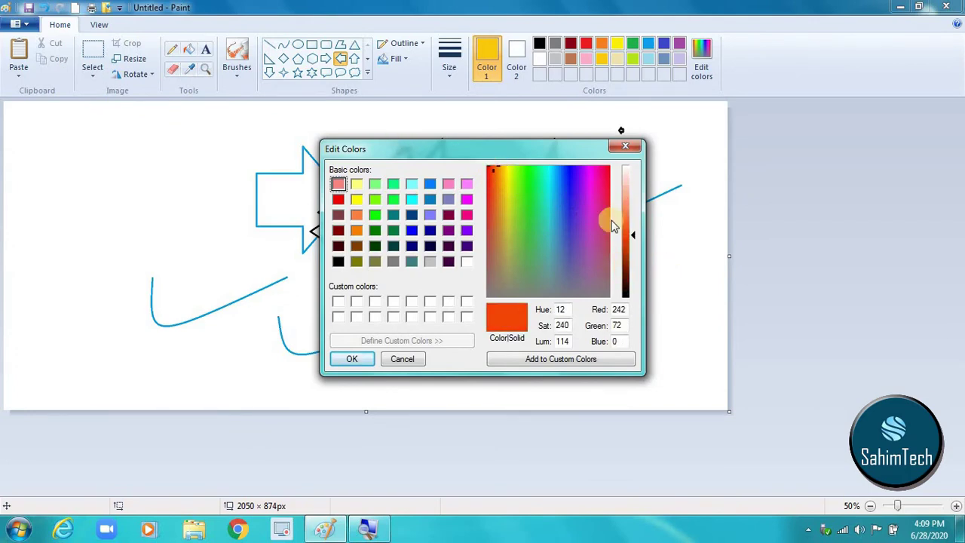
{"action": "left_click", "coordinate": [624, 221]}
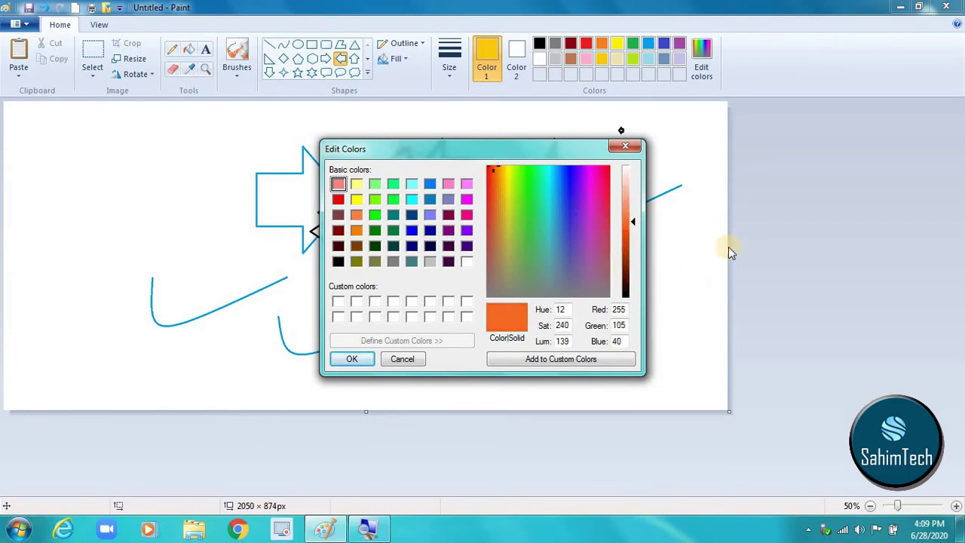
{"action": "left_click_drag", "start_coordinate": [626, 222], "coordinate": [548, 245]}
{"action": "left_click", "coordinate": [487, 166]}
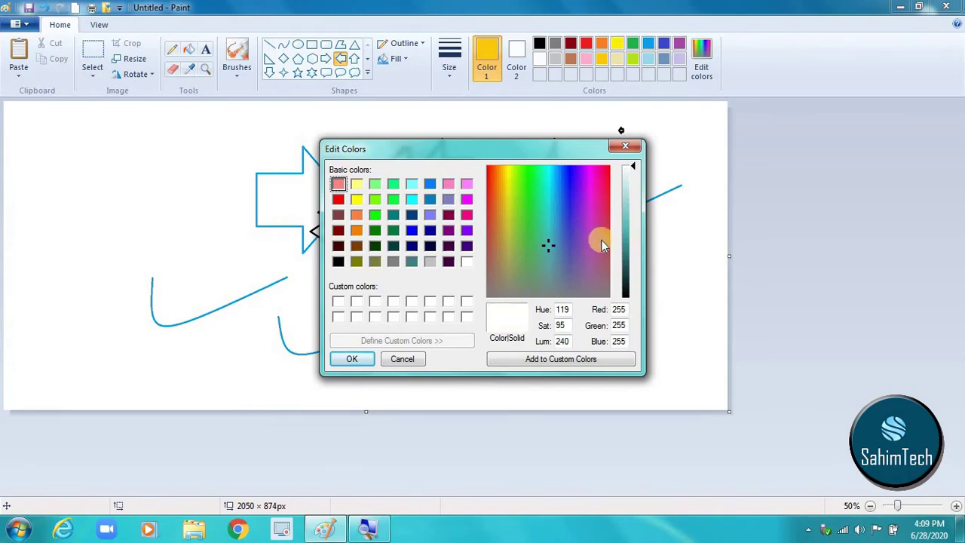
{"action": "left_click_drag", "start_coordinate": [549, 244], "coordinate": [580, 219]}
{"action": "left_click_drag", "start_coordinate": [627, 194], "coordinate": [635, 302]}
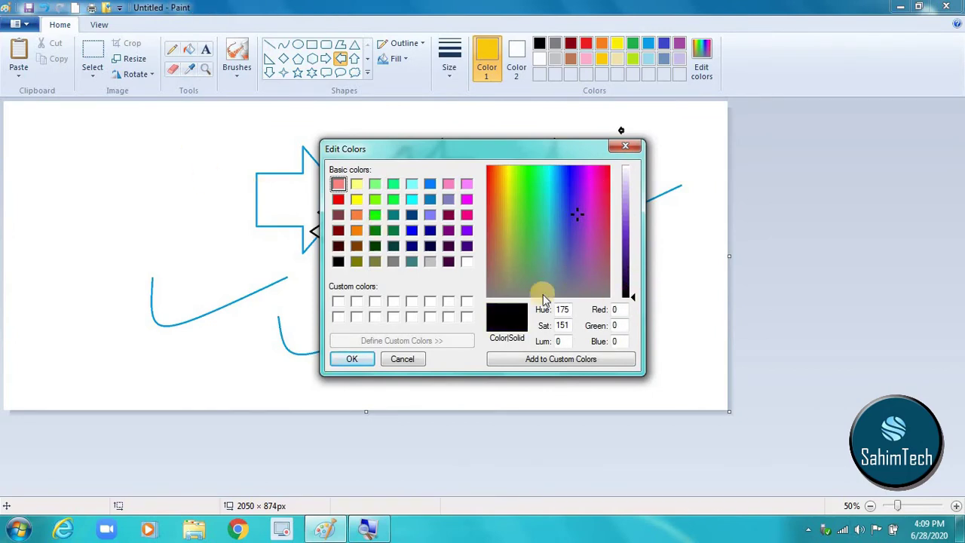
Step: Mix light green (RGB 173, 225, 151, luminance 177) and store it as custom colour one
{"action": "left_click", "coordinate": [522, 224]}
{"action": "left_click_drag", "start_coordinate": [631, 256], "coordinate": [638, 181]}
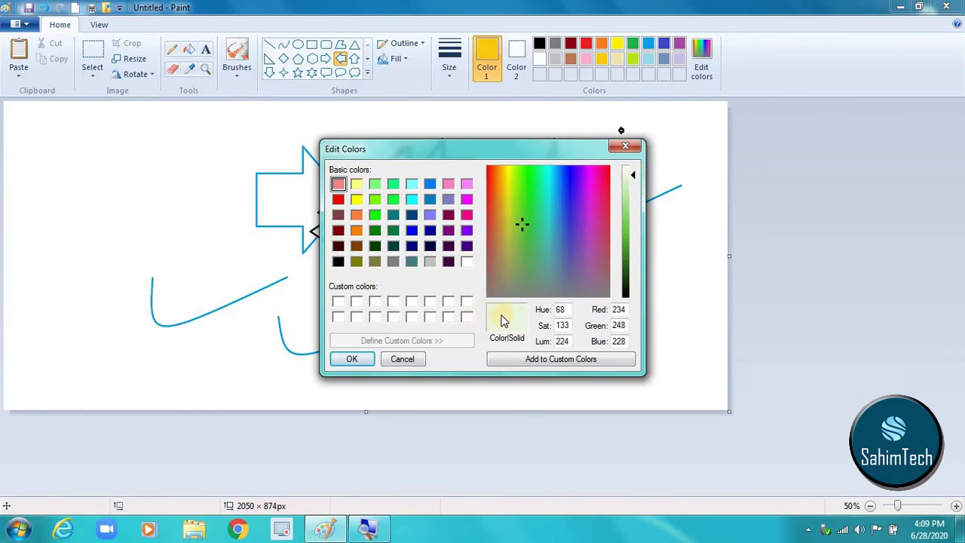
{"action": "left_click", "coordinate": [630, 185]}
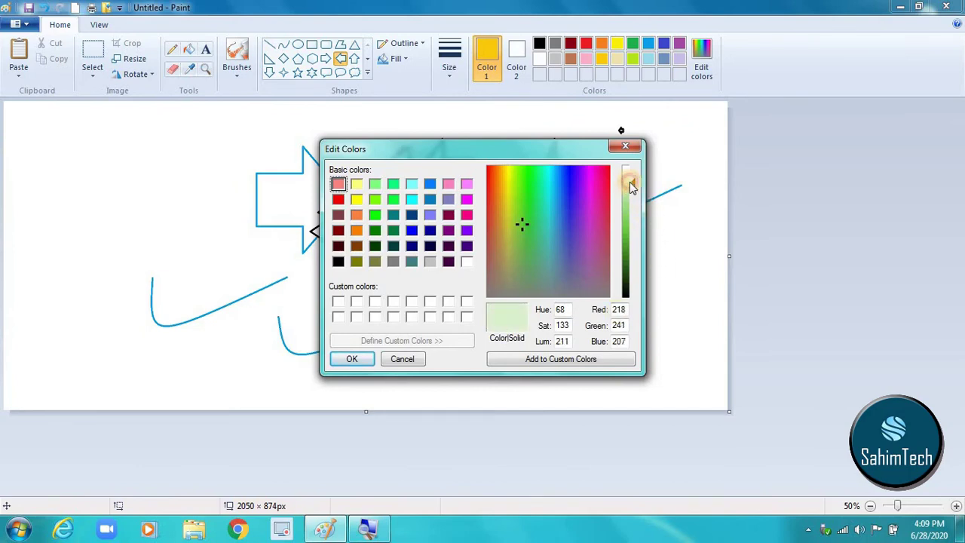
{"action": "mouse_move", "coordinate": [632, 187]}
{"action": "left_mouse_down"}
{"action": "mouse_move", "coordinate": [632, 212]}
{"action": "mouse_move", "coordinate": [634, 199]}
{"action": "left_mouse_up"}
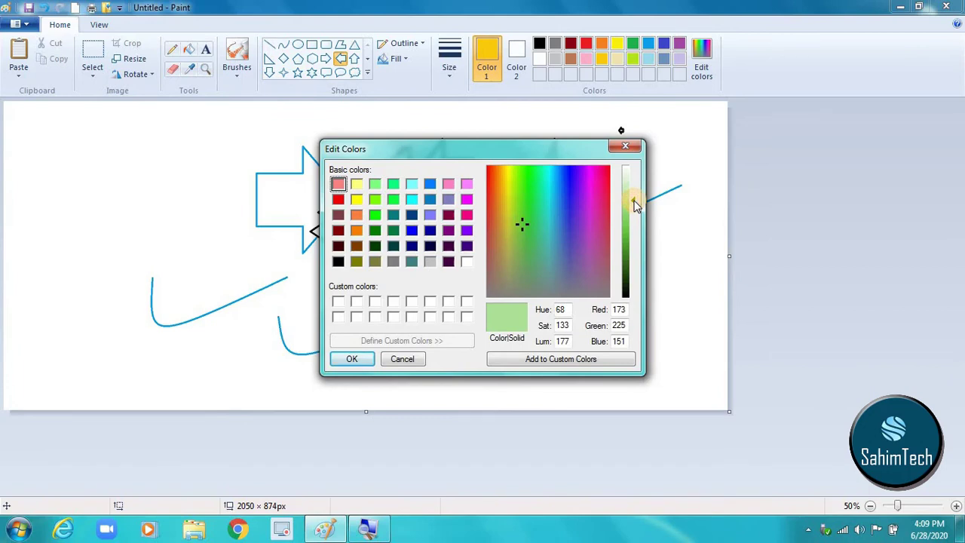
{"action": "left_click", "coordinate": [575, 361]}
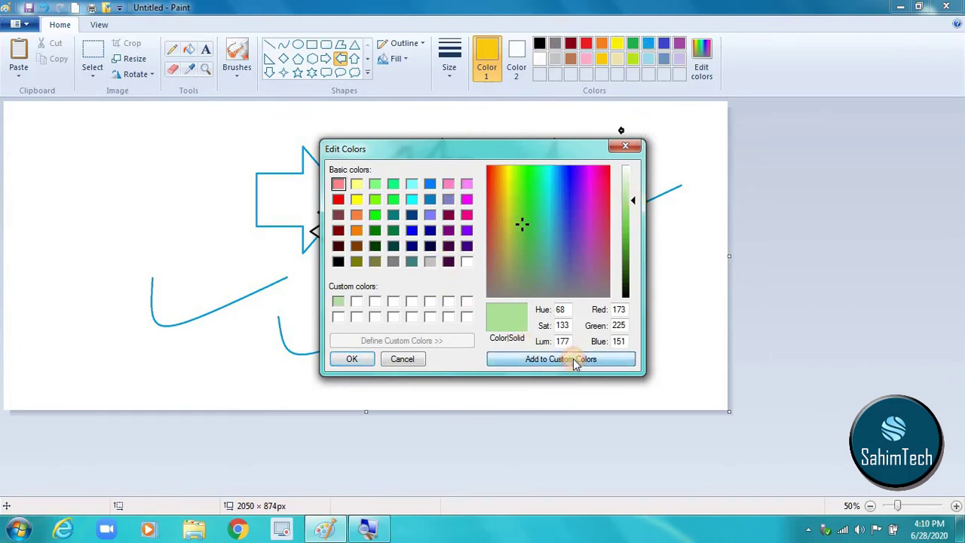
{"action": "left_click", "coordinate": [340, 302]}
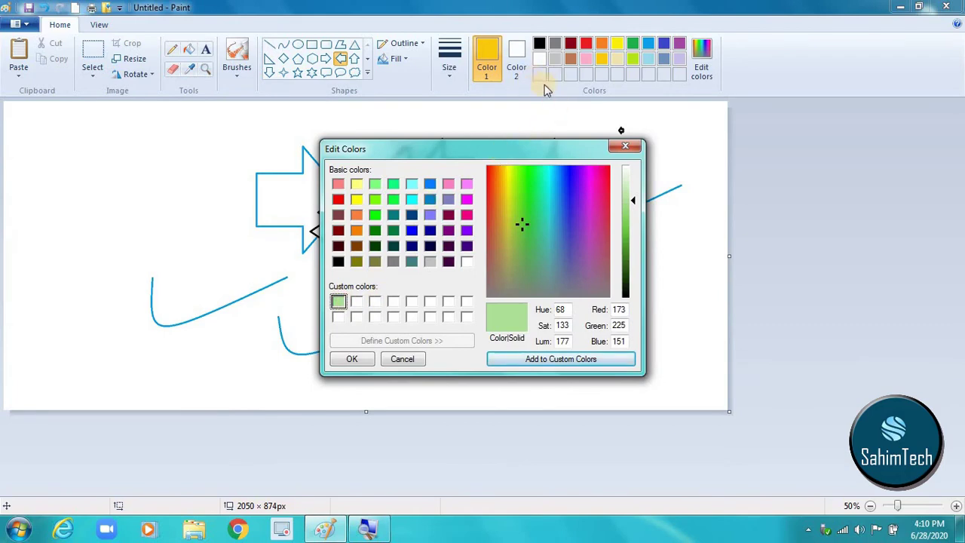
Step: Draw a light-green left-arrow outline stretched across most of the canvas
{"action": "left_click", "coordinate": [351, 361]}
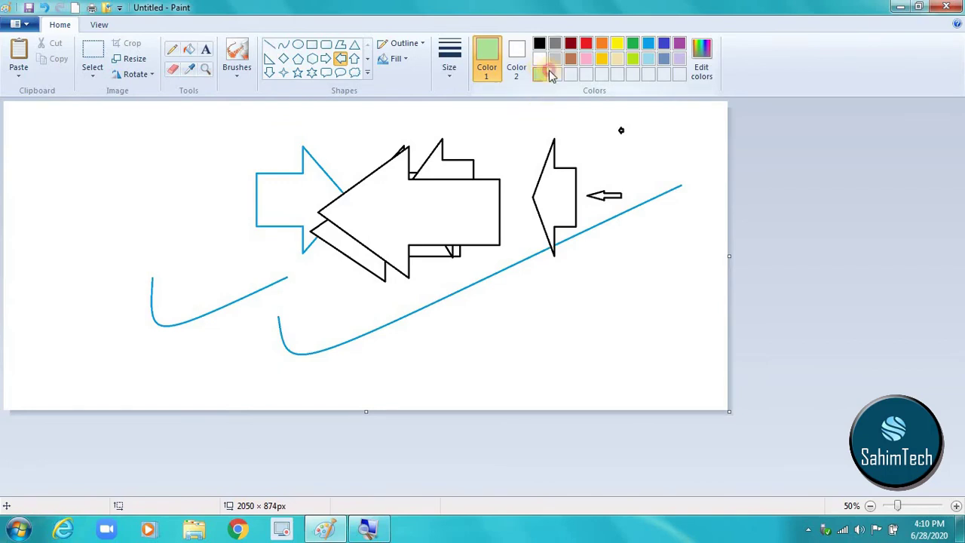
{"action": "mouse_move", "coordinate": [117, 142]}
{"action": "left_mouse_down"}
{"action": "mouse_move", "coordinate": [295, 315]}
{"action": "mouse_move", "coordinate": [393, 370]}
{"action": "mouse_move", "coordinate": [497, 390]}
{"action": "mouse_move", "coordinate": [586, 444]}
{"action": "mouse_move", "coordinate": [735, 510]}
{"action": "mouse_move", "coordinate": [732, 498]}
{"action": "left_mouse_up"}
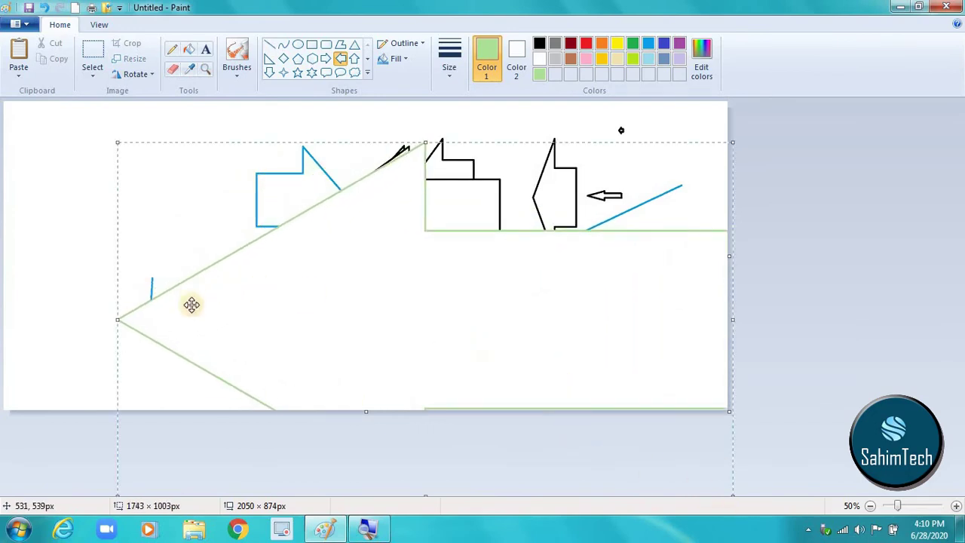
{"action": "left_click_drag", "start_coordinate": [248, 280], "coordinate": [199, 242]}
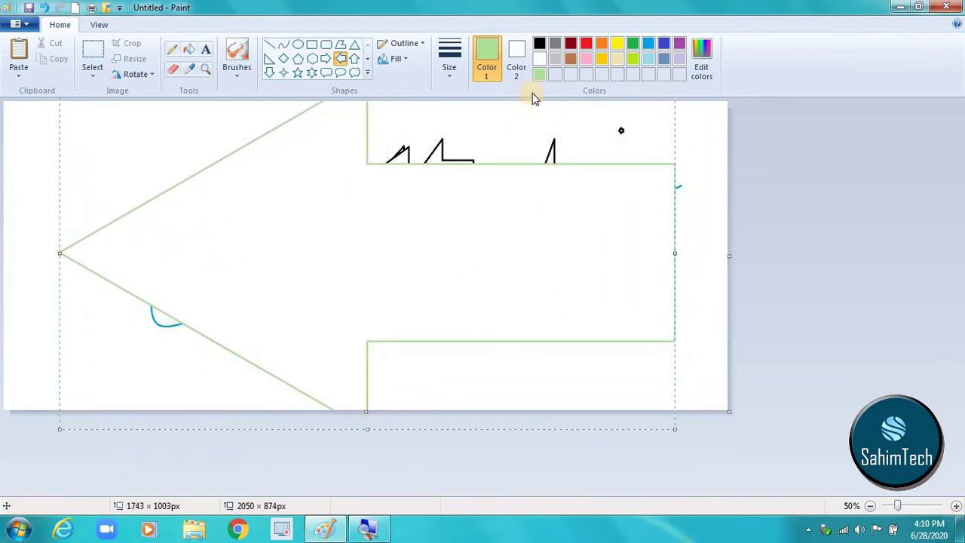
{"action": "left_click", "coordinate": [701, 61]}
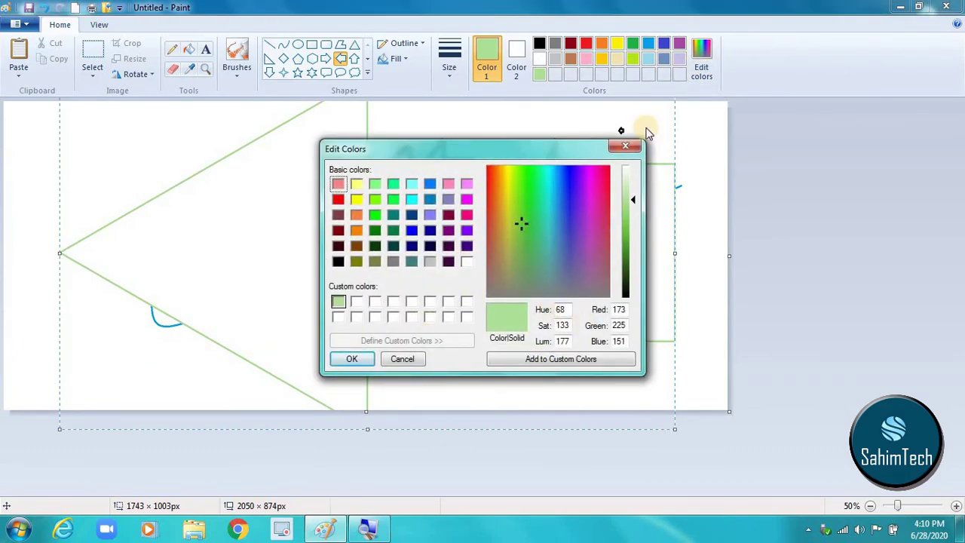
{"action": "left_click", "coordinate": [625, 146]}
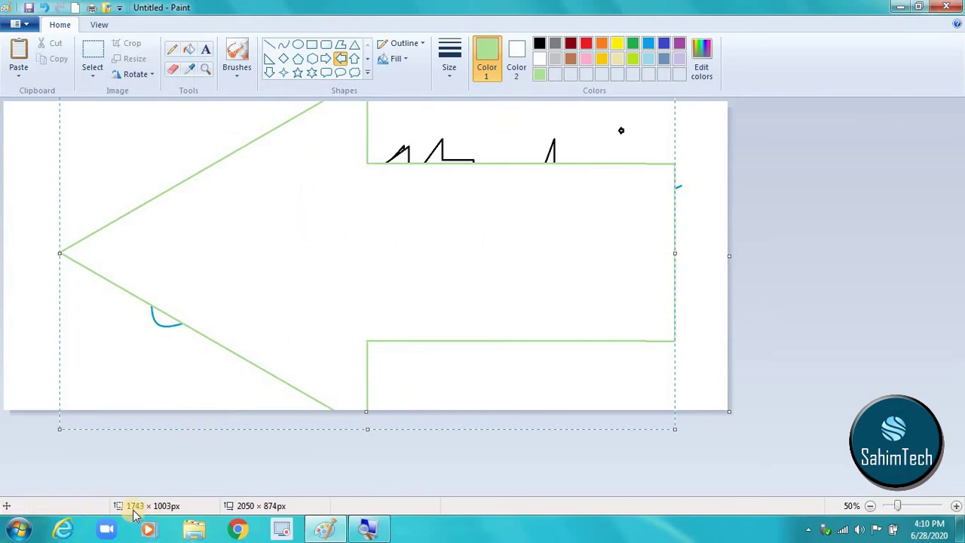
Step: Compress the green arrow into a 9px-wide vertical line near the right edge and deselect
{"action": "left_click_drag", "start_coordinate": [60, 253], "coordinate": [746, 511]}
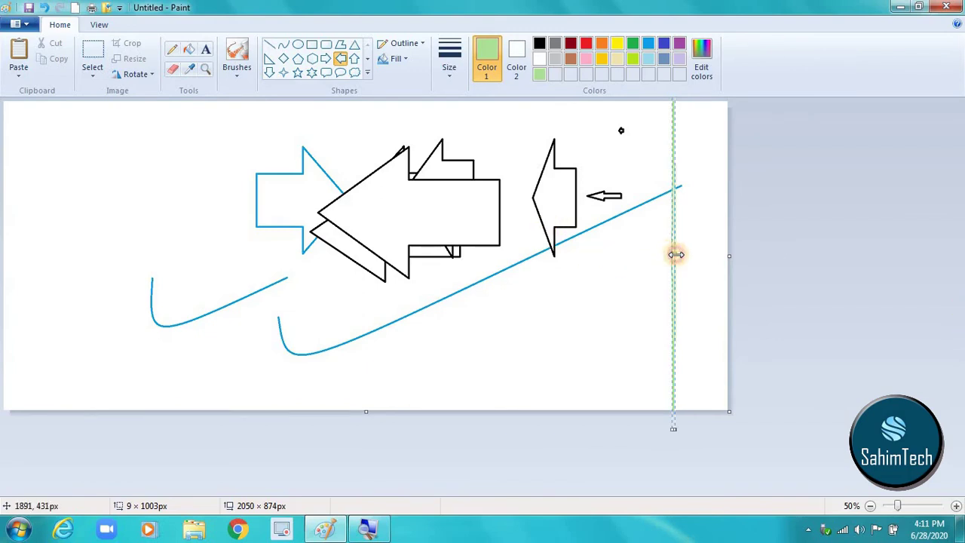
{"action": "left_click_drag", "start_coordinate": [676, 255], "coordinate": [670, 259]}
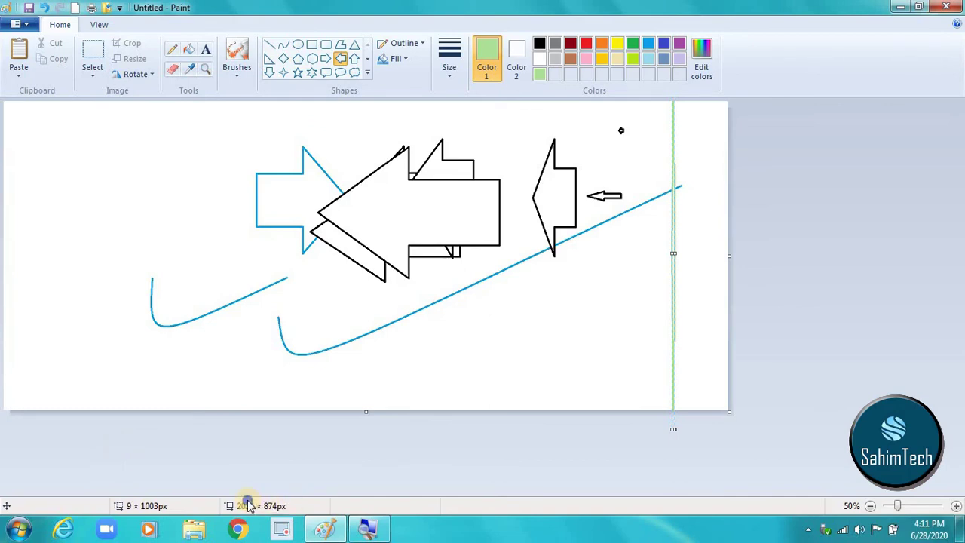
{"action": "left_click", "coordinate": [217, 337]}
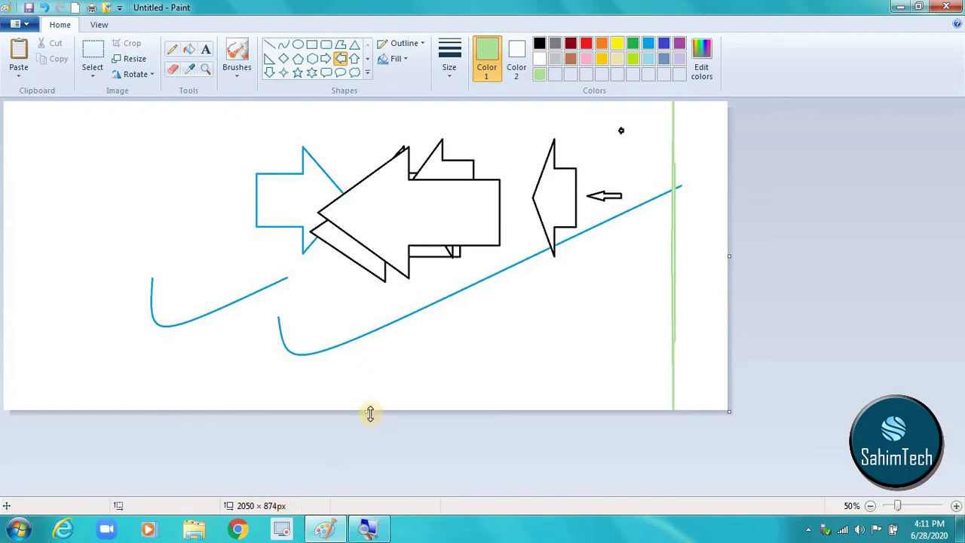
Step: Stretch the canvas's right and bottom edges out to 2720 × 1134 px
{"action": "left_click_drag", "start_coordinate": [367, 412], "coordinate": [453, 477]}
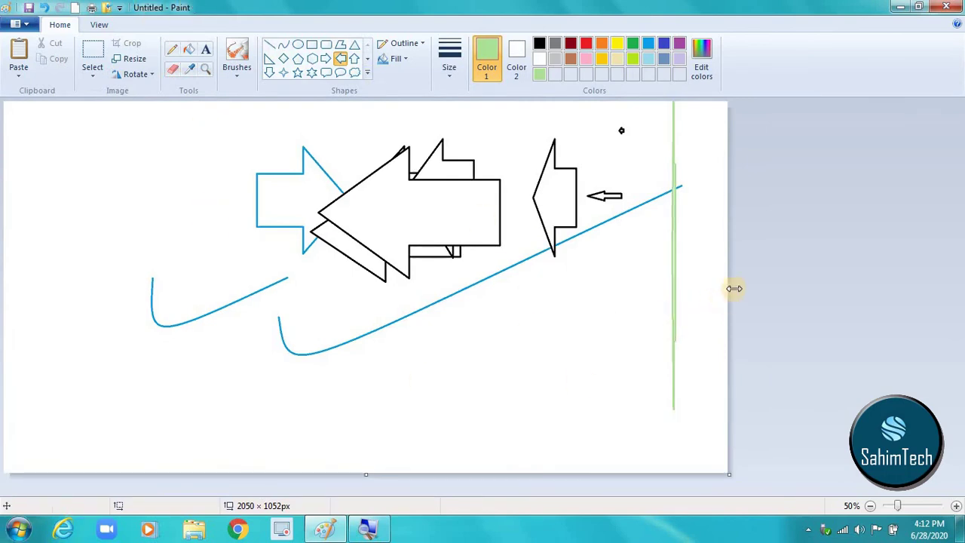
{"action": "left_click_drag", "start_coordinate": [730, 287], "coordinate": [935, 236]}
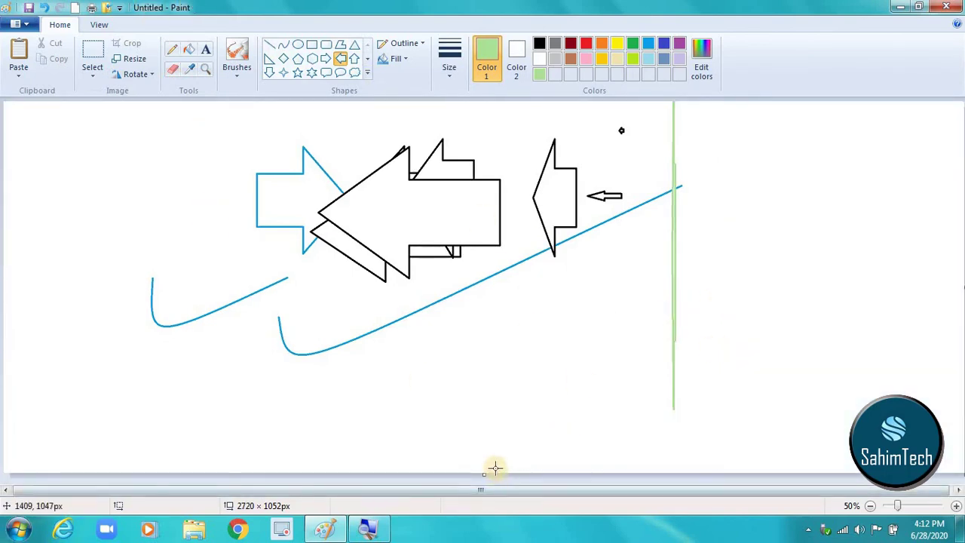
{"action": "left_click_drag", "start_coordinate": [481, 476], "coordinate": [483, 502]}
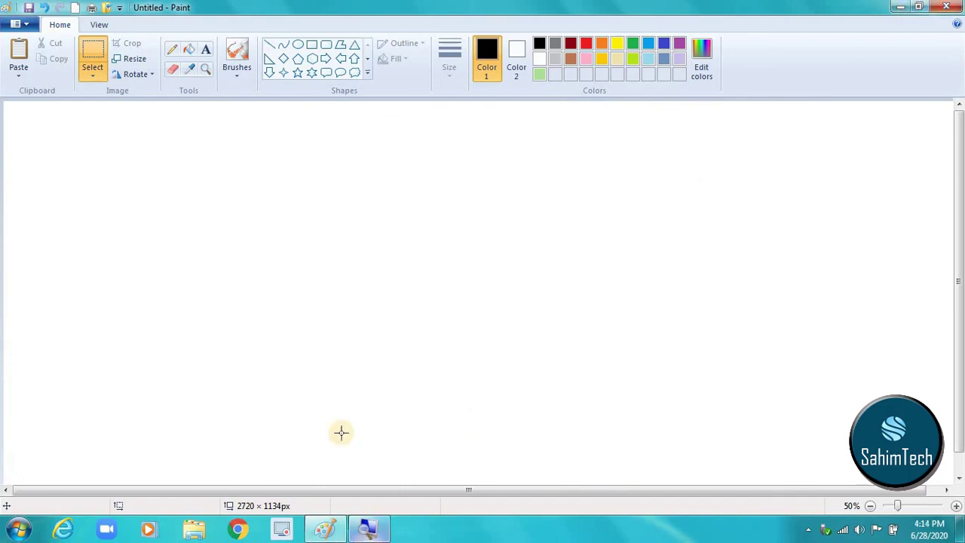
Step: Add a text box reading 'subcribe' in bold underlined Comic Sans MS 16, then enlarge it
{"action": "left_click", "coordinate": [205, 50]}
{"action": "left_click_drag", "start_coordinate": [238, 182], "coordinate": [278, 188]}
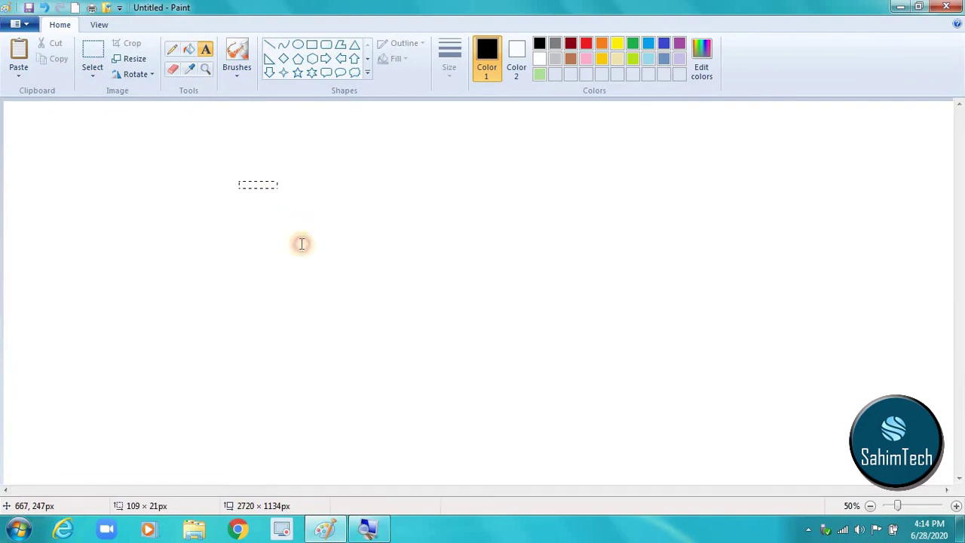
{"action": "left_click", "coordinate": [302, 244]}
{"action": "left_click_drag", "start_coordinate": [326, 245], "coordinate": [343, 252]}
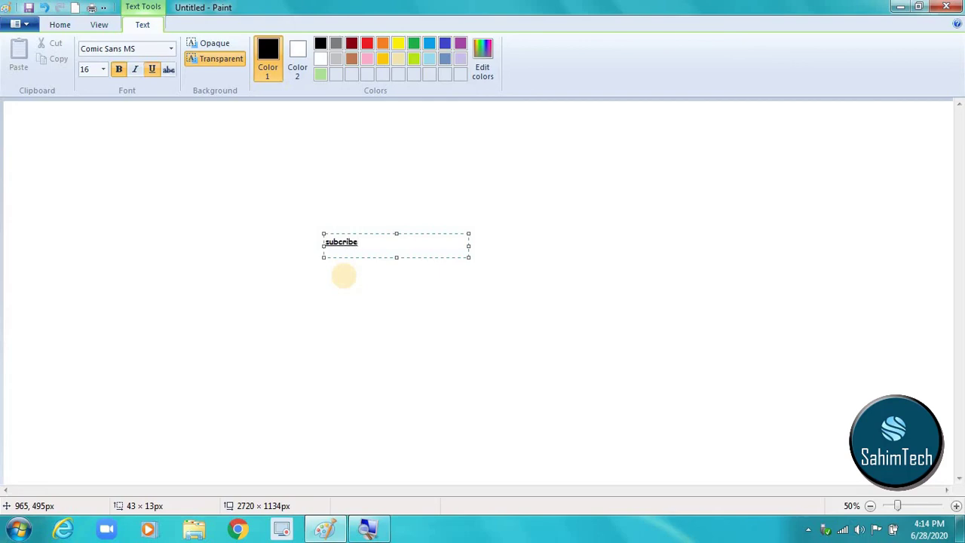
{"action": "type", "text": "subcribe"}
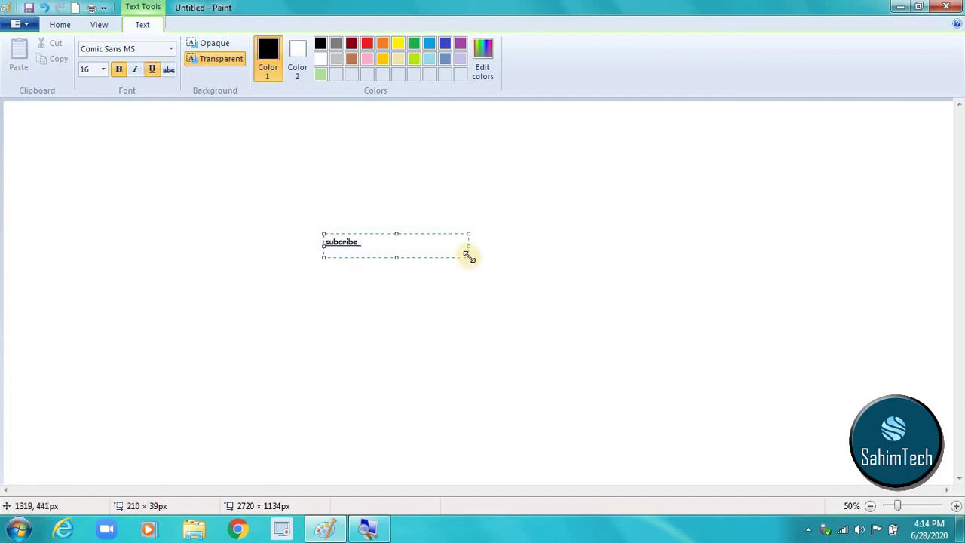
{"action": "left_click_drag", "start_coordinate": [469, 258], "coordinate": [626, 395]}
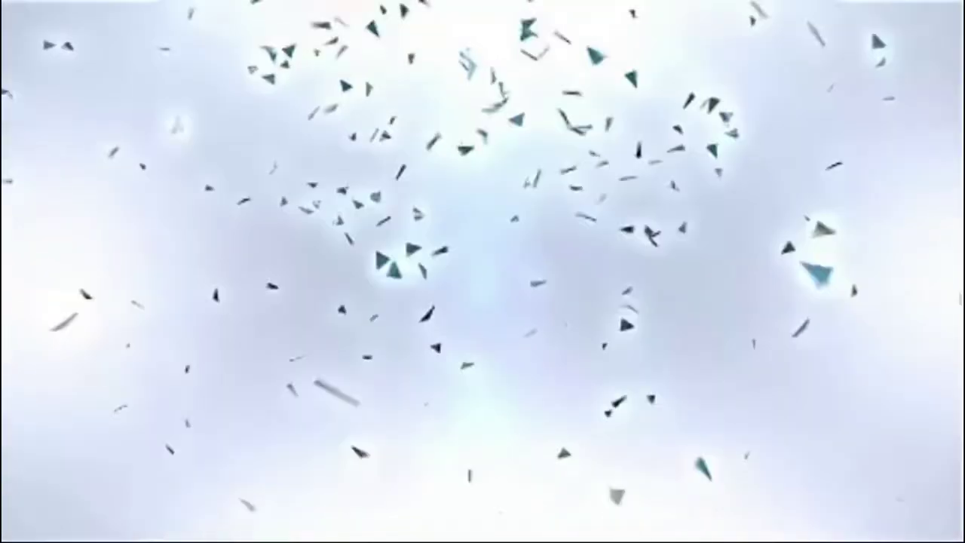